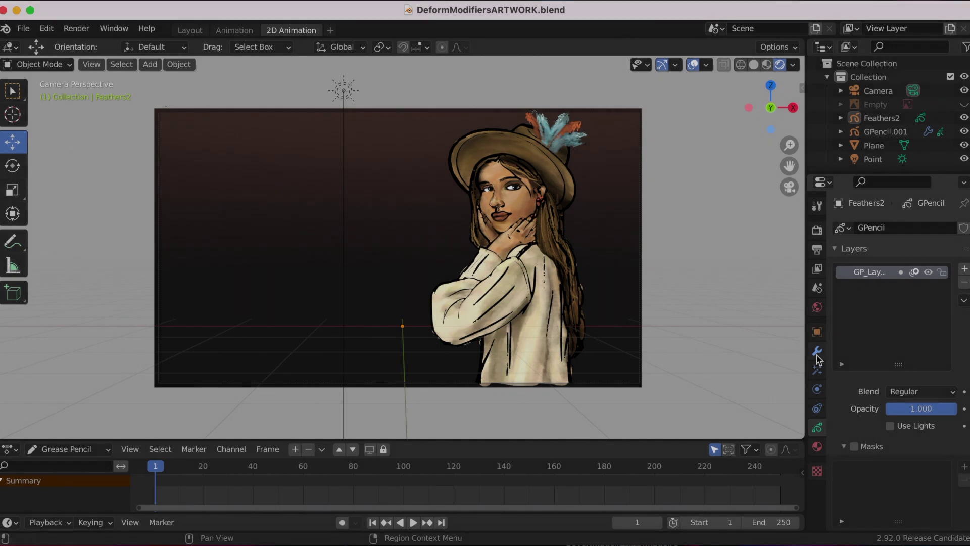
# Show the Feathers2 object's modifiers and open the Add Modifier menu
pyautogui.click(817, 351)
pyautogui.click(880, 228)
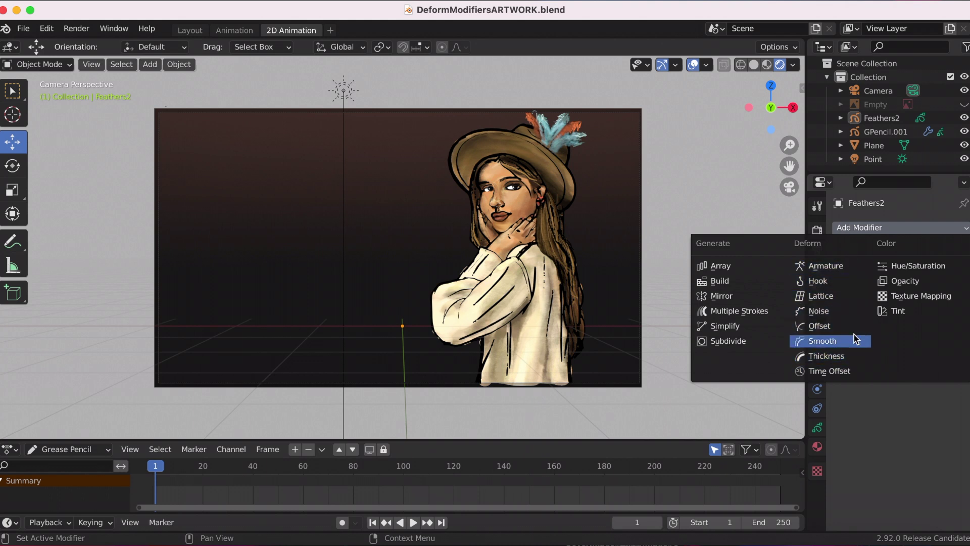
# Add a Hook modifier to the Feathers2 object
pyautogui.click(882, 118)
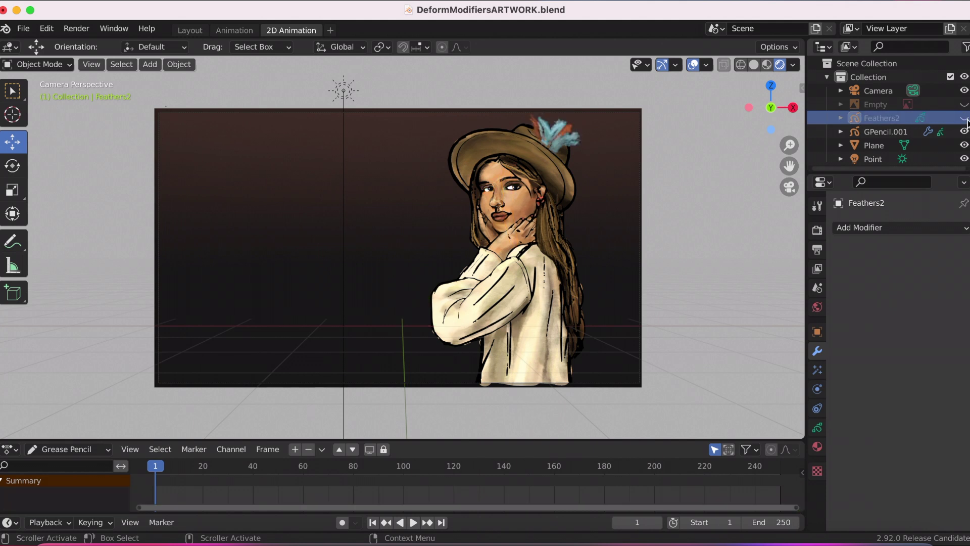
pyautogui.hotkey('alt', 'a')
pyautogui.click(864, 230)
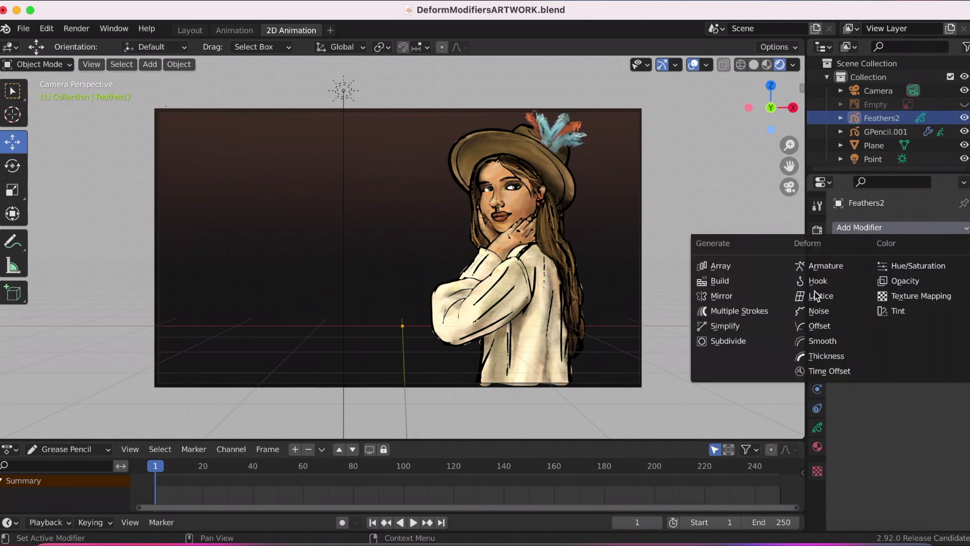
pyautogui.click(818, 281)
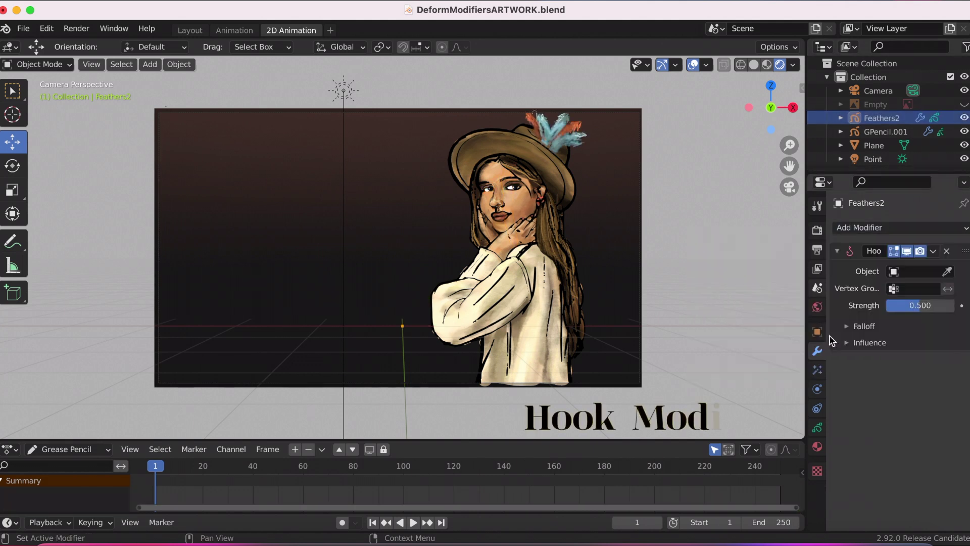
# Add a plain-axes empty, Empty.001, at the scene origin
pyautogui.hotkey('shift', 'a')
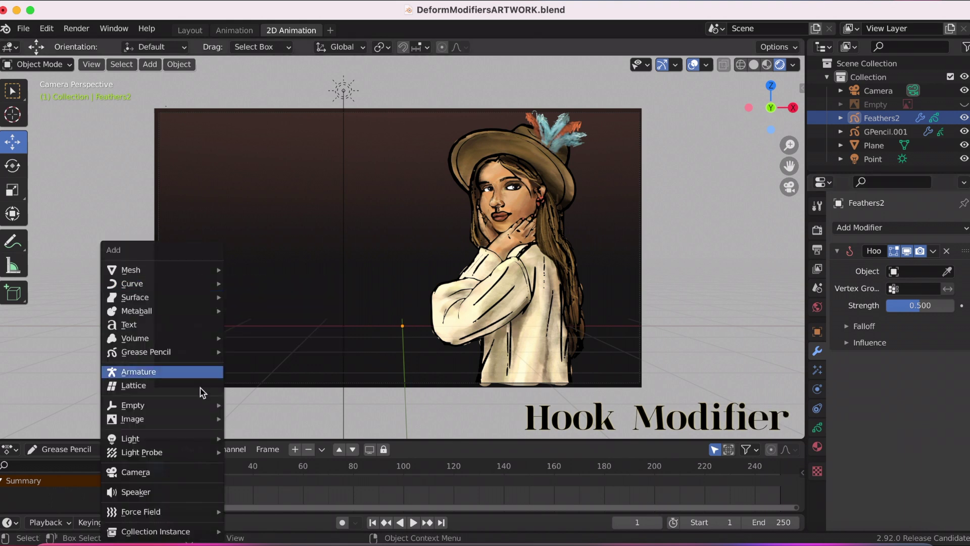
pyautogui.moveTo(180, 410)
pyautogui.click(238, 407)
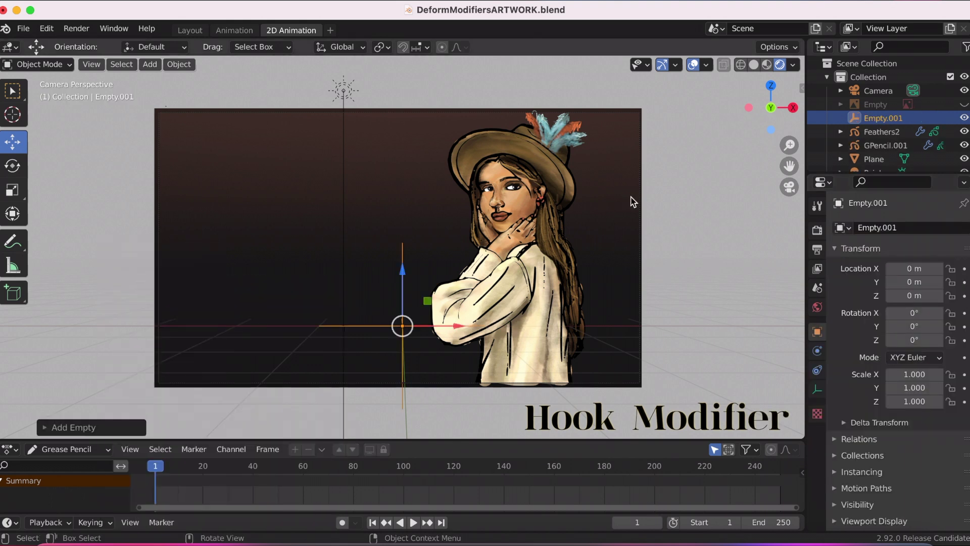
# Set Empty.001 as the target object of Feathers2's Hook modifier
pyautogui.click(882, 132)
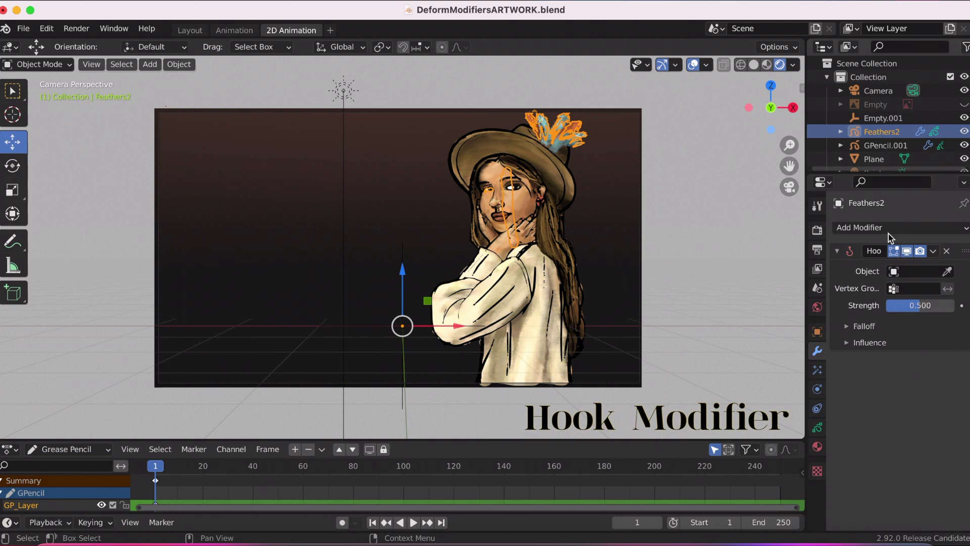
pyautogui.click(949, 271)
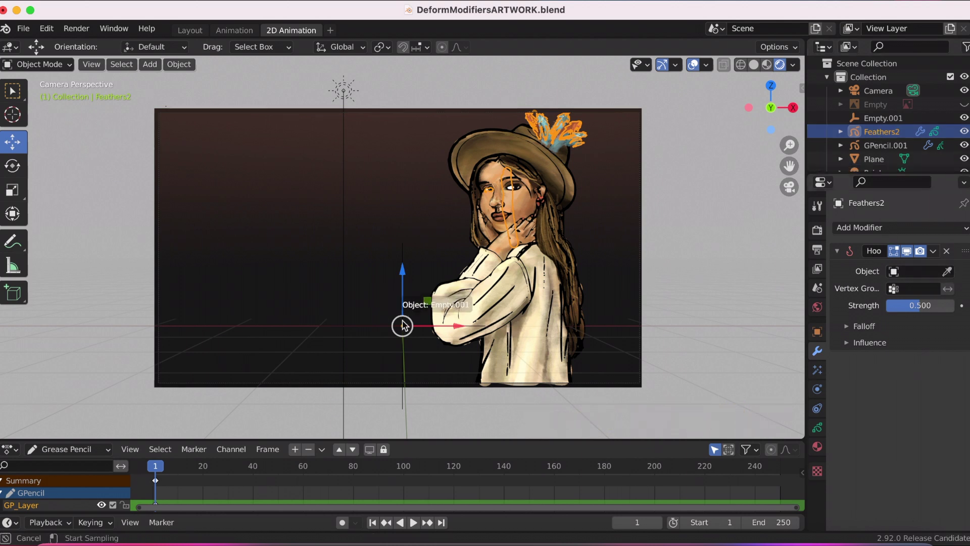
pyautogui.click(402, 326)
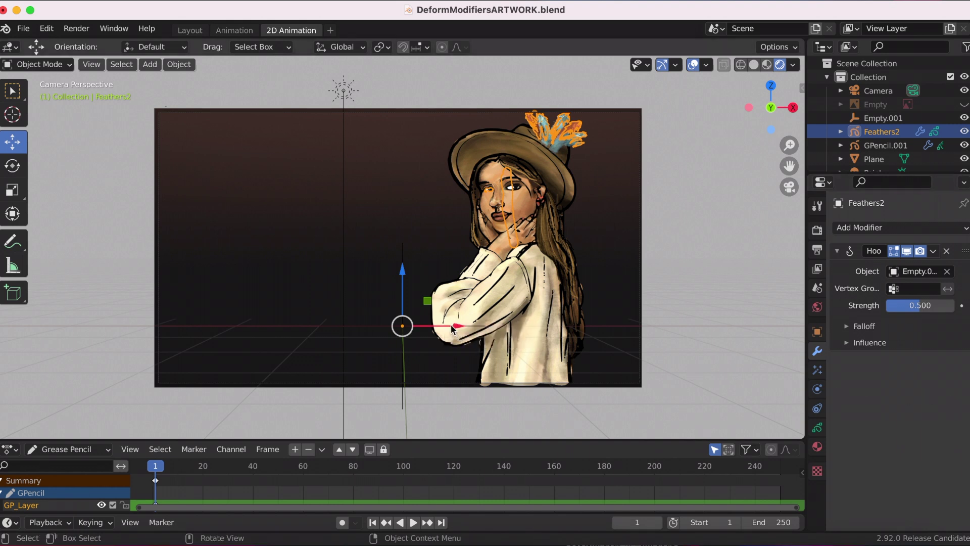
# Move Empty.001 left along X to bend the hooked feather strokes
pyautogui.moveTo(454, 327); pyautogui.dragTo(218, 329)
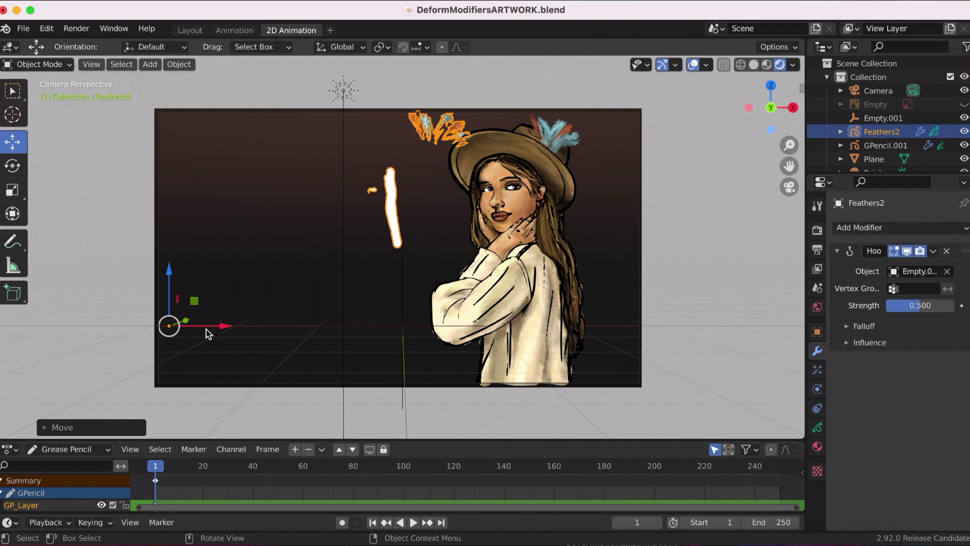
pyautogui.press('g')
pyautogui.press('x')
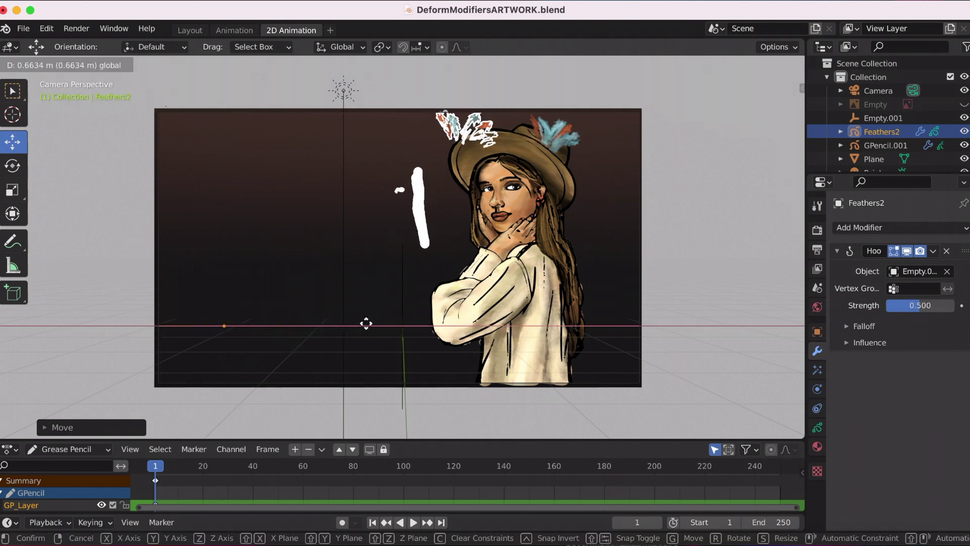
pyautogui.click(496, 322)
pyautogui.moveTo(390, 330); pyautogui.dragTo(386, 329)
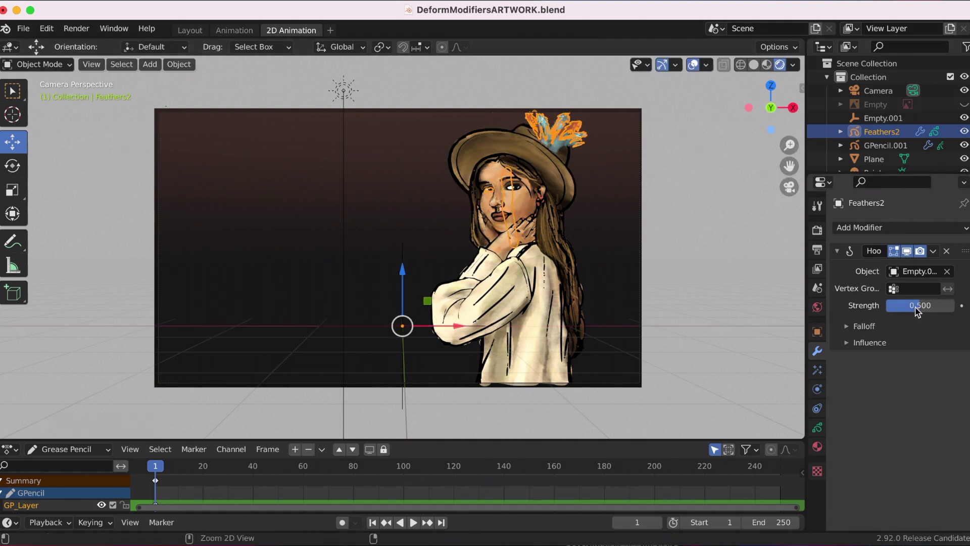
# Expand the Hook falloff settings and review the Type options, leaving it at Smooth
pyautogui.click(847, 327)
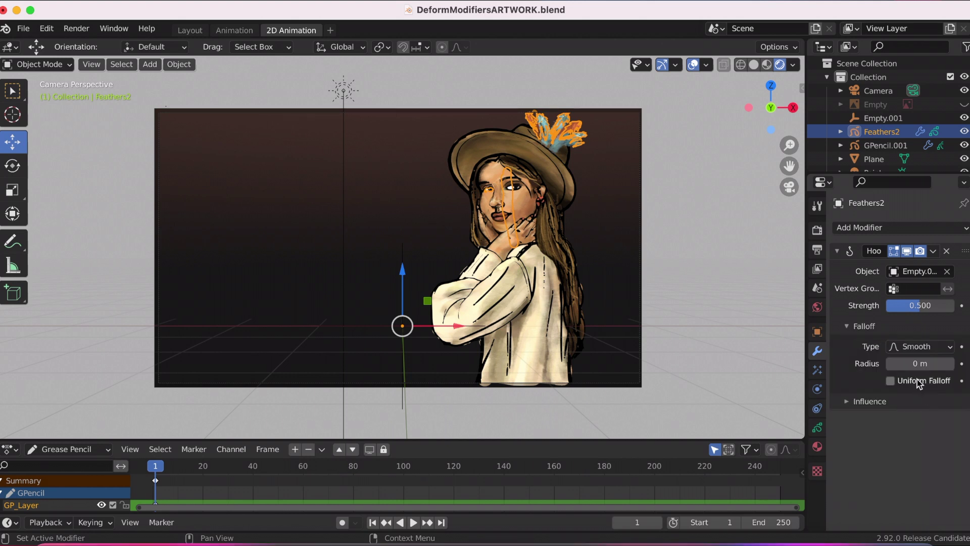
pyautogui.click(912, 348)
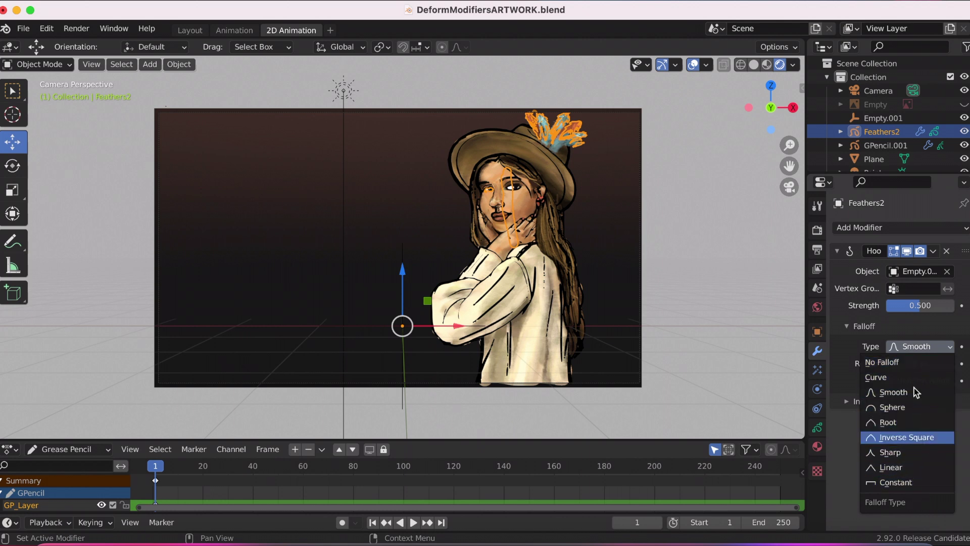
pyautogui.click(908, 336)
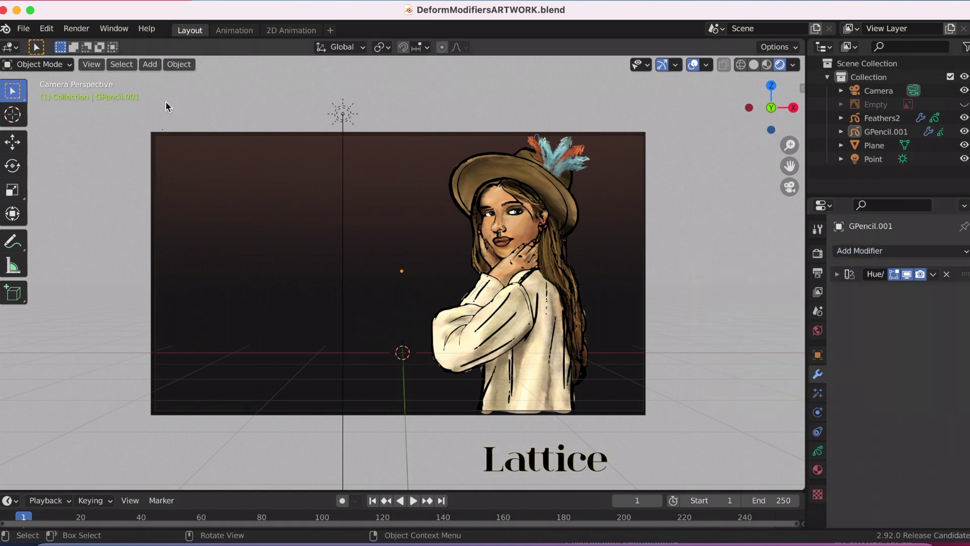
# Add a Lattice object and move it up and right over the girl figure
pyautogui.click(150, 64)
pyautogui.click(157, 195)
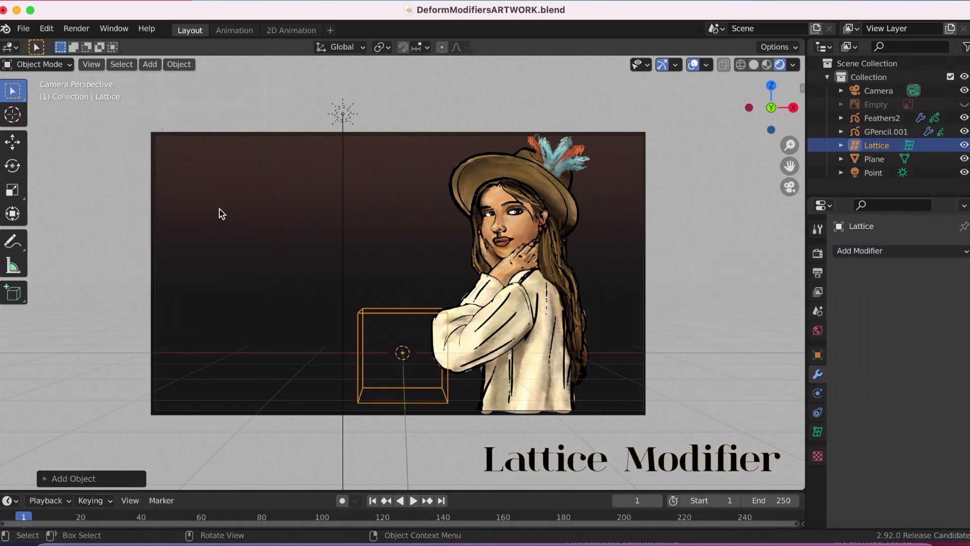
pyautogui.hotkey('shift', 'space')
pyautogui.press('g')
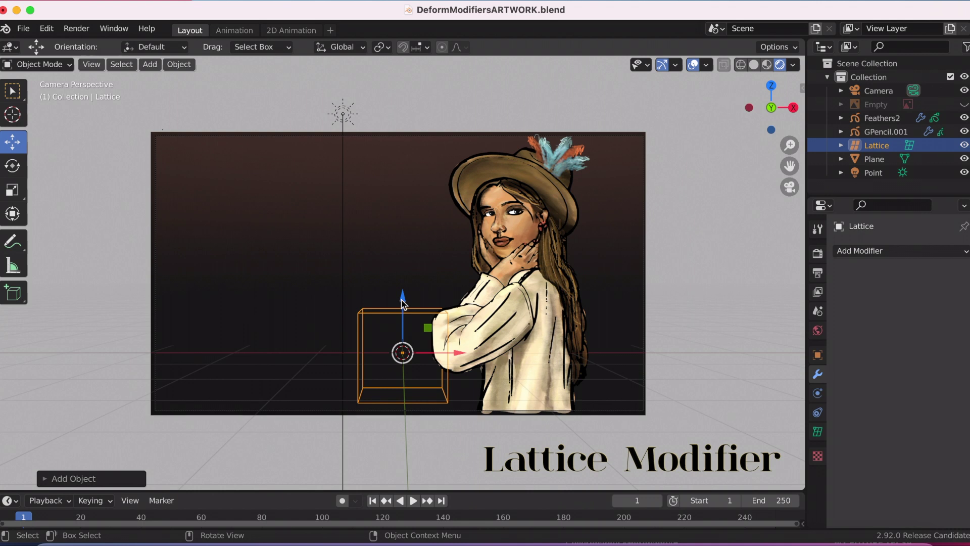
pyautogui.moveTo(402, 301); pyautogui.dragTo(382, 75)
pyautogui.moveTo(432, 188); pyautogui.dragTo(590, 190)
# Scale the lattice narrower and flatten it along Y, then return to camera view
pyautogui.click(12, 192)
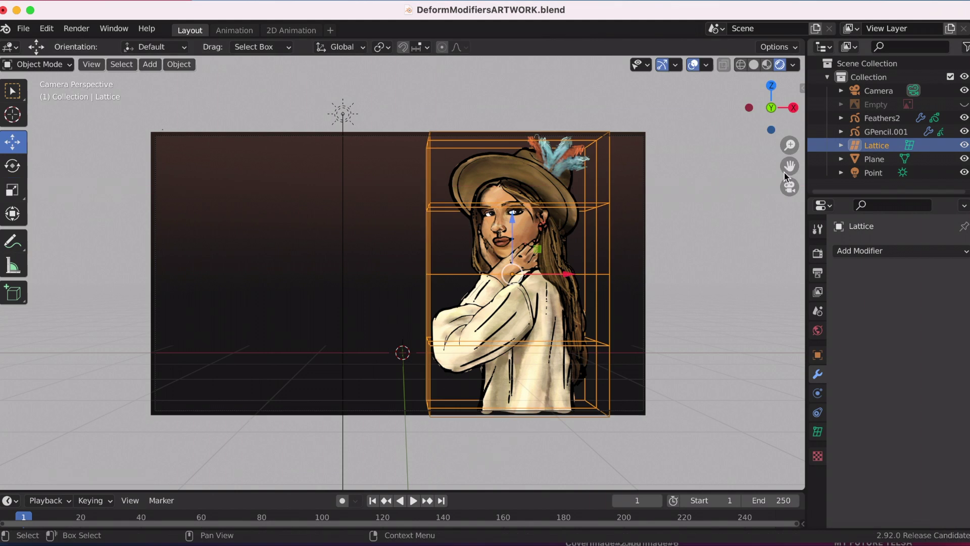
pyautogui.click(790, 186)
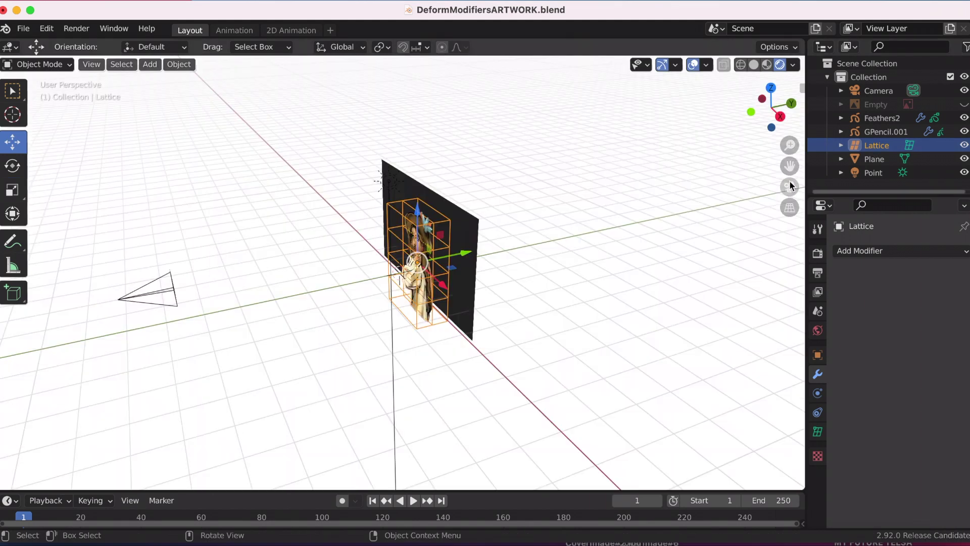
pyautogui.hotkey('shift', 'space')
pyautogui.press('s')
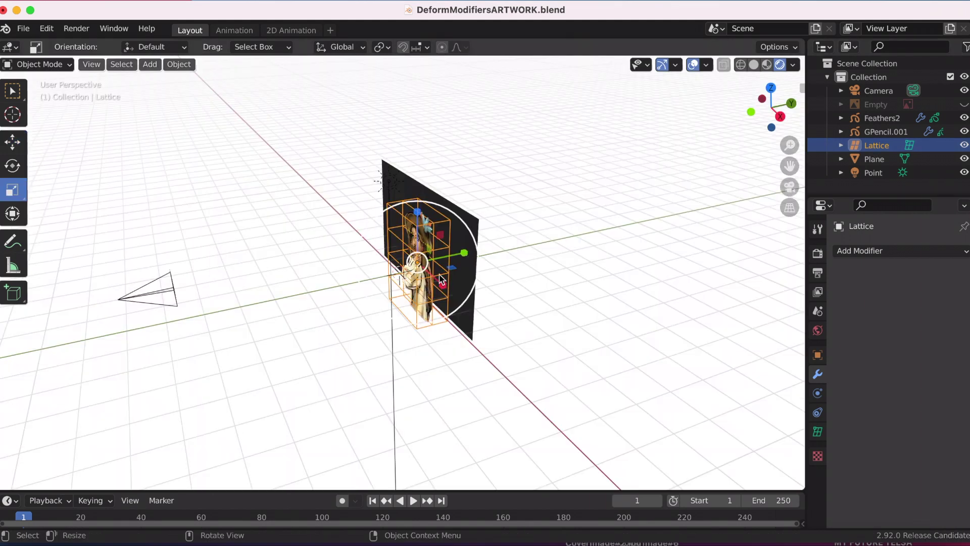
pyautogui.scroll(3, 610, 261)
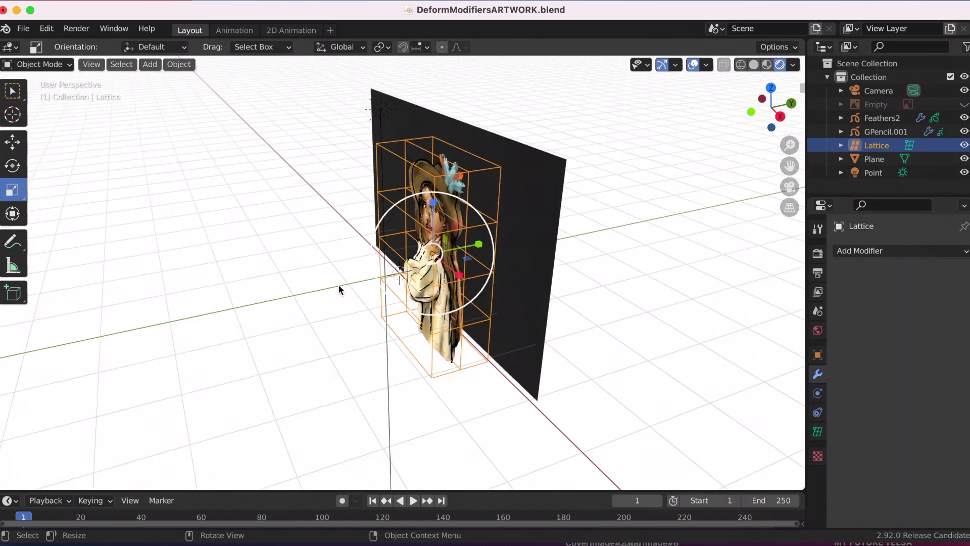
pyautogui.moveTo(340, 288); pyautogui.dragTo(425, 269)
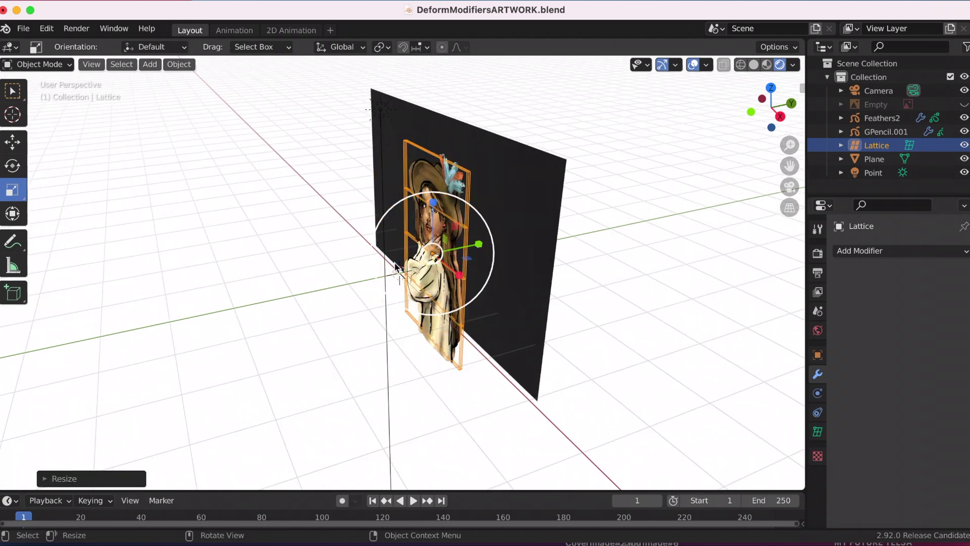
pyautogui.press('s')
pyautogui.press('x')
pyautogui.press('y')
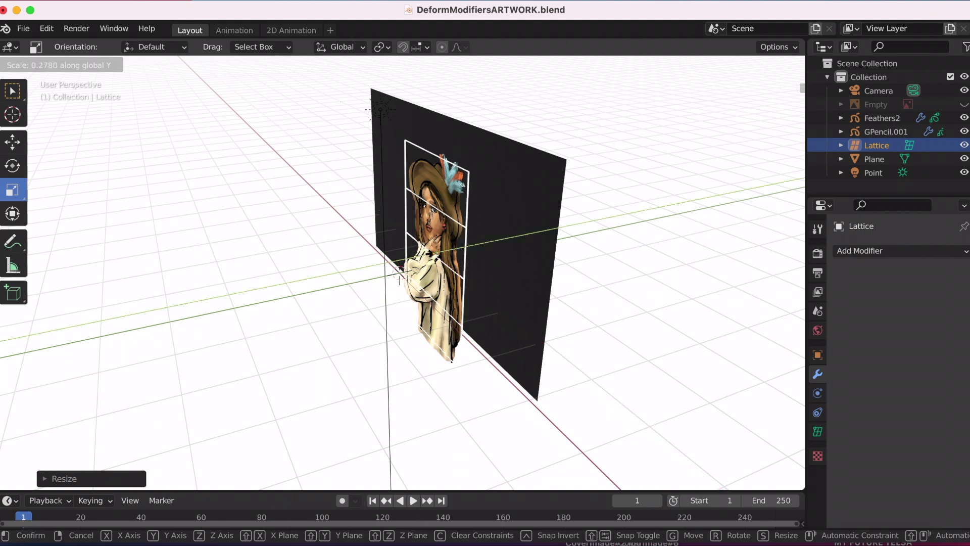
pyautogui.press('Return')
pyautogui.press('KP_0')
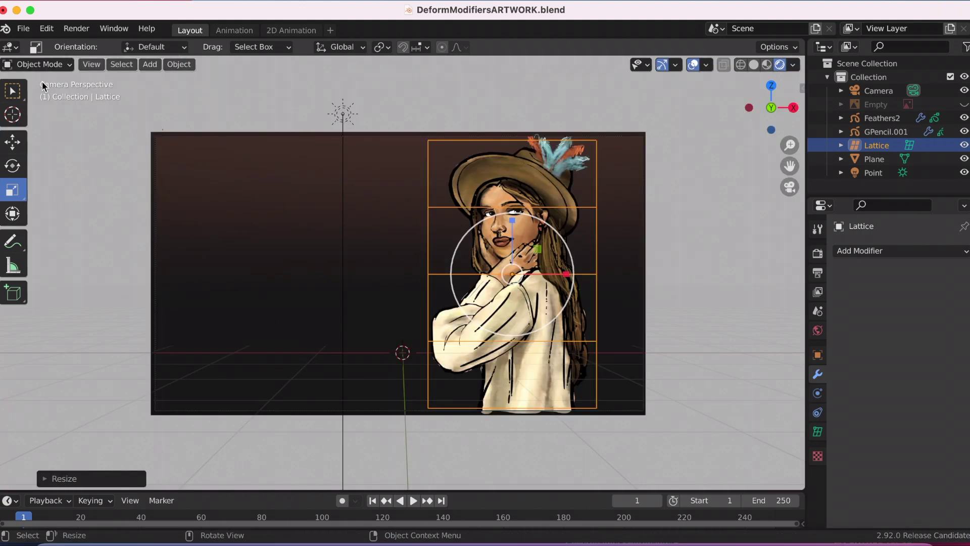
# Enter the lattice's Edit Mode and try moving its top-left corner, cancelling the move
pyautogui.click(38, 65)
pyautogui.click(34, 94)
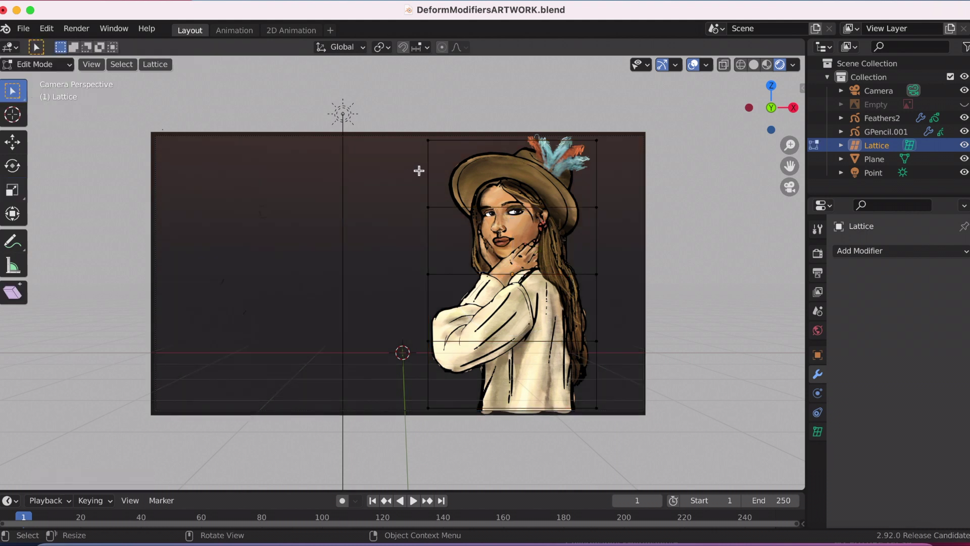
pyautogui.moveTo(419, 133); pyautogui.dragTo(447, 159)
pyautogui.press('g')
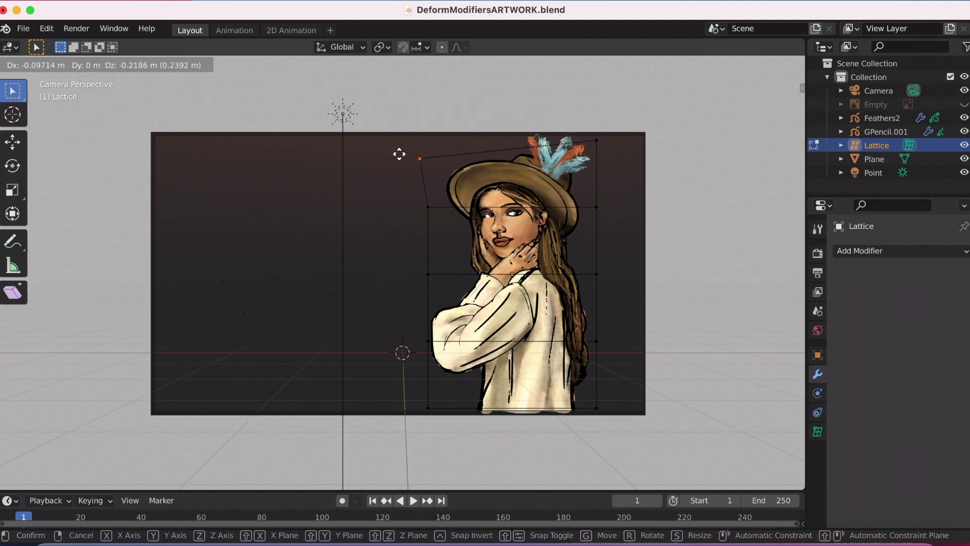
pyautogui.press('Escape')
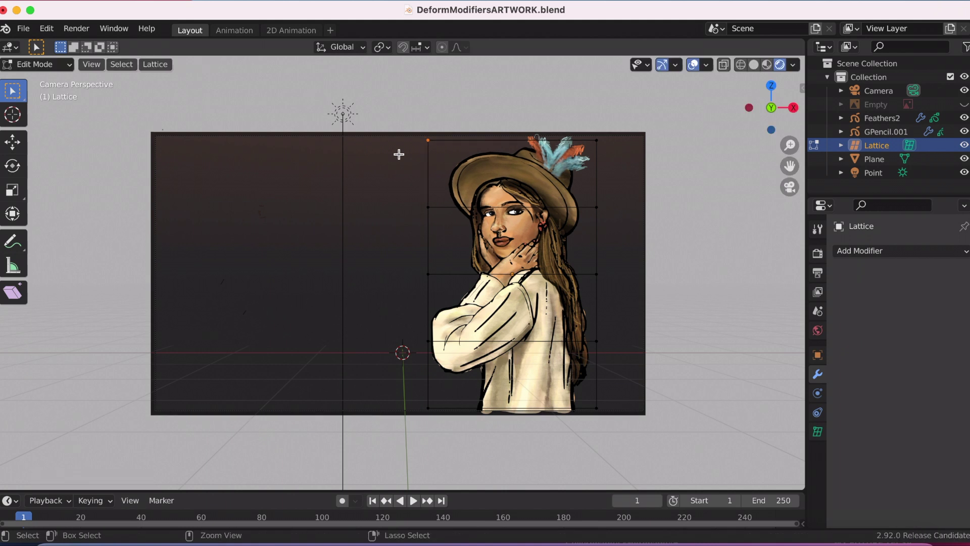
# Shift both top lattice points left, undo the skew, and open the modifier list
pyautogui.moveTo(401, 132); pyautogui.dragTo(613, 153)
pyautogui.press('g')
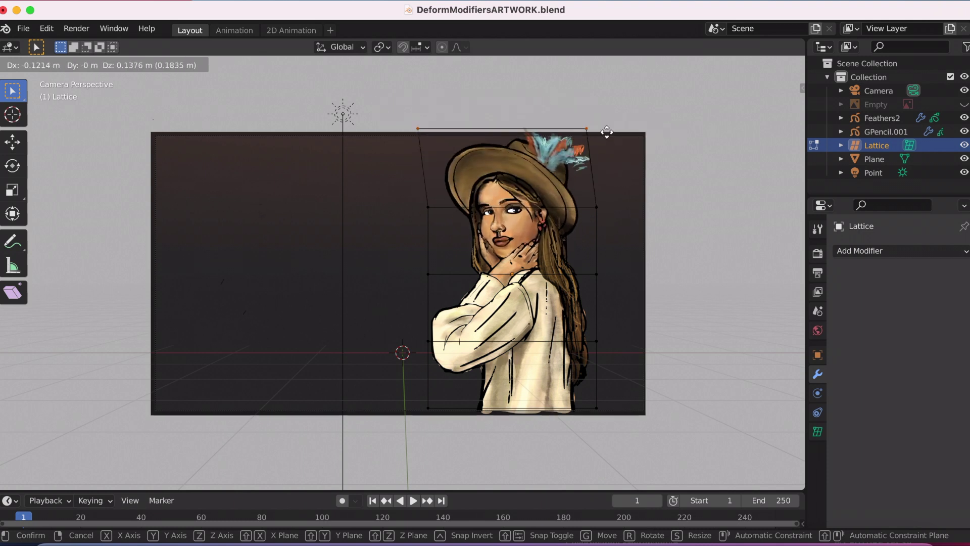
pyautogui.click(637, 176)
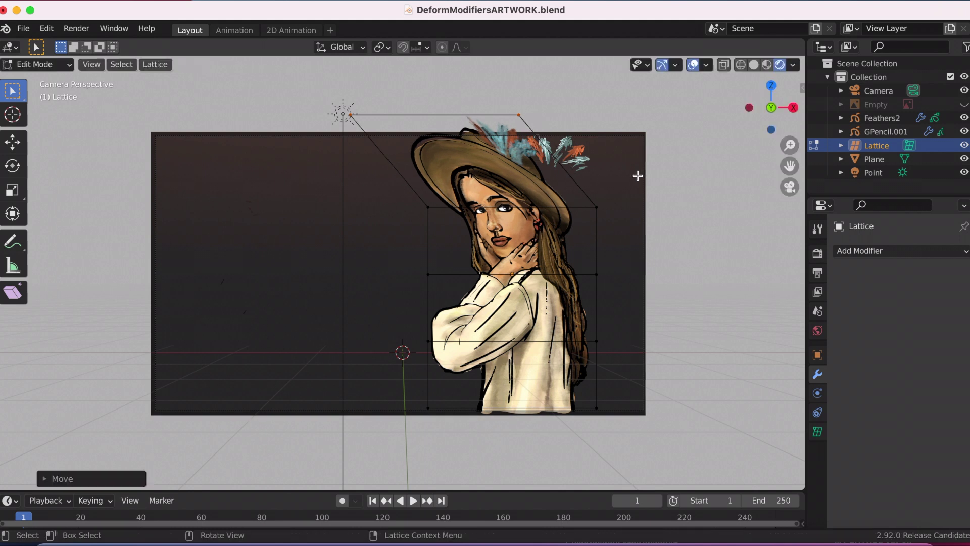
pyautogui.hotkey('ctrl', 'z')
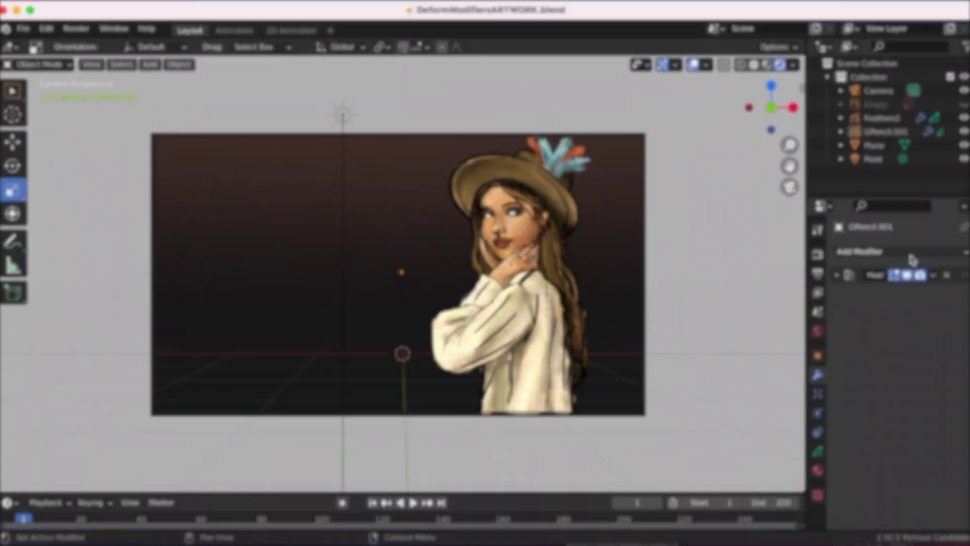
pyautogui.click(910, 251)
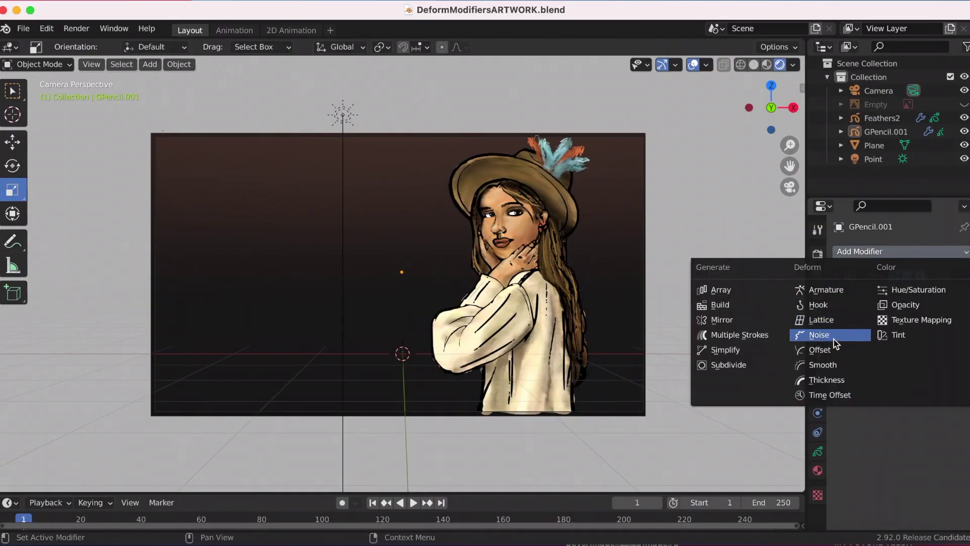
# Add a Noise modifier to GPencil.001 and preview its jitter over a few frames
pyautogui.click(818, 335)
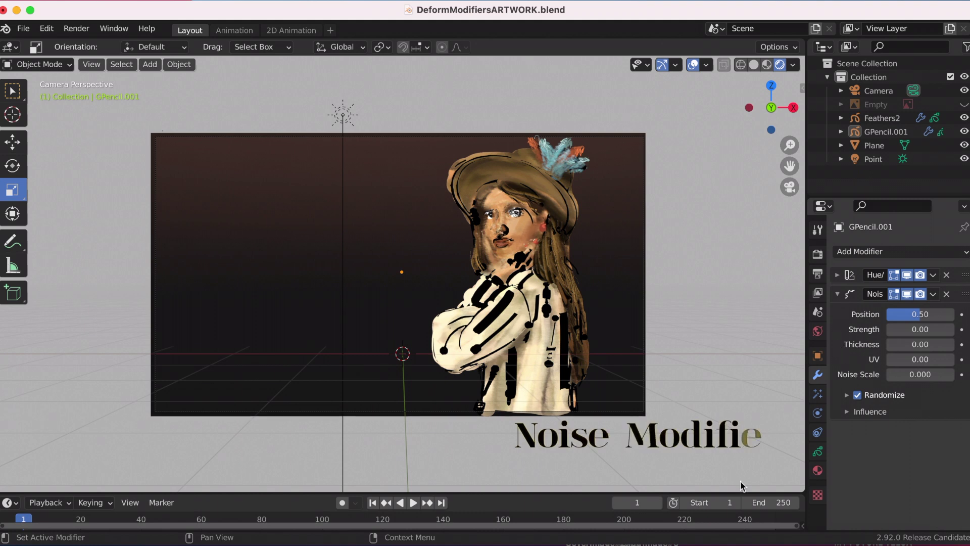
pyautogui.moveTo(731, 492); pyautogui.dragTo(737, 459)
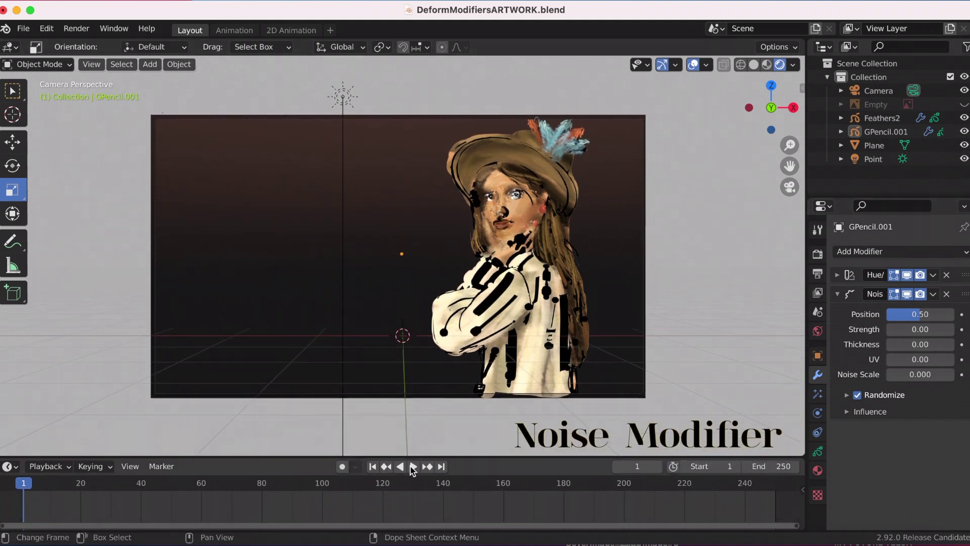
pyautogui.click(408, 466)
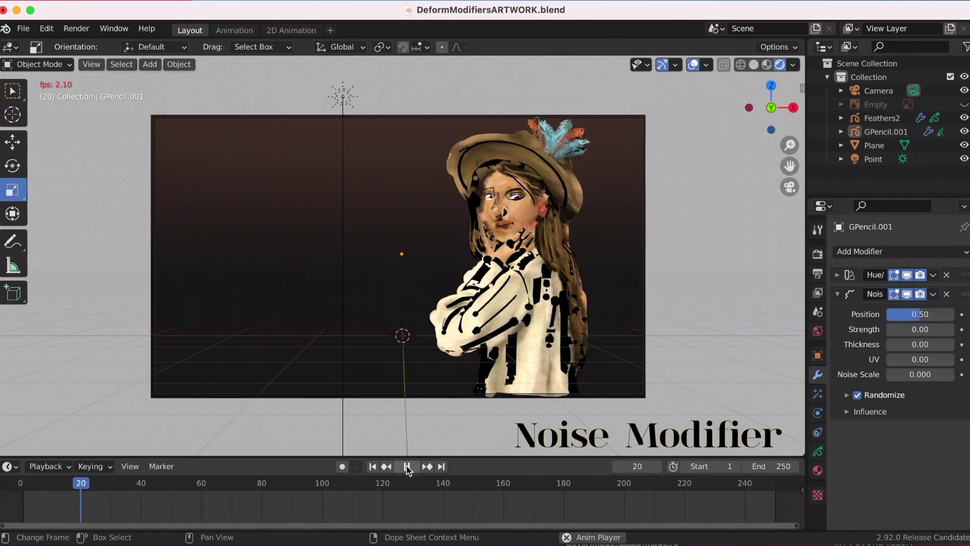
pyautogui.click(407, 467)
pyautogui.click(372, 466)
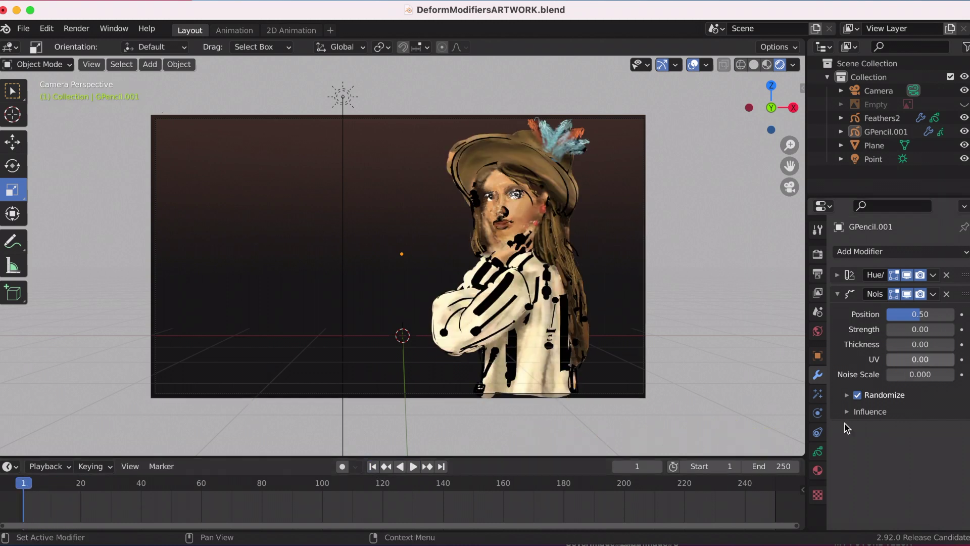
# Restrict the Noise modifier's influence to the GP_Layer layer and preview playback
pyautogui.click(848, 412)
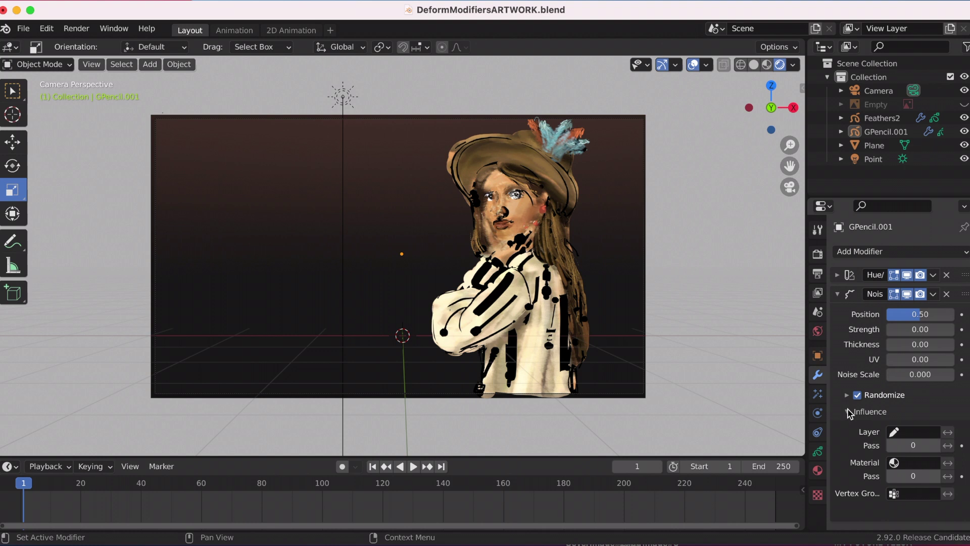
pyautogui.click(897, 432)
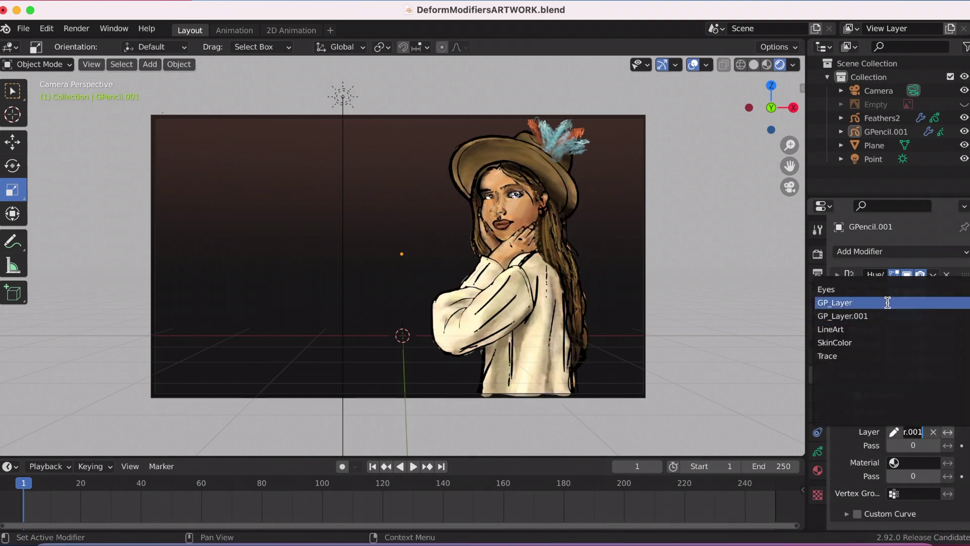
pyautogui.click(888, 302)
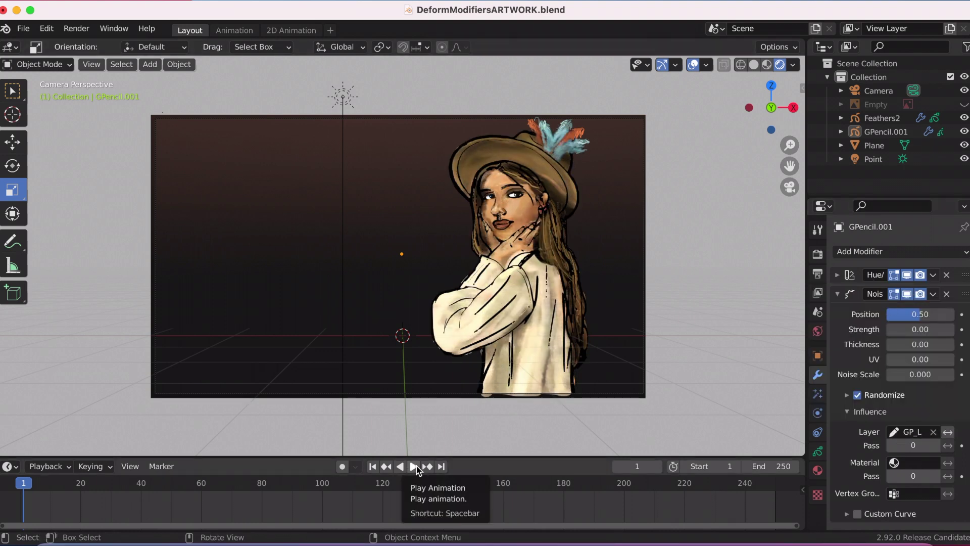
pyautogui.click(414, 465)
pyautogui.click(413, 465)
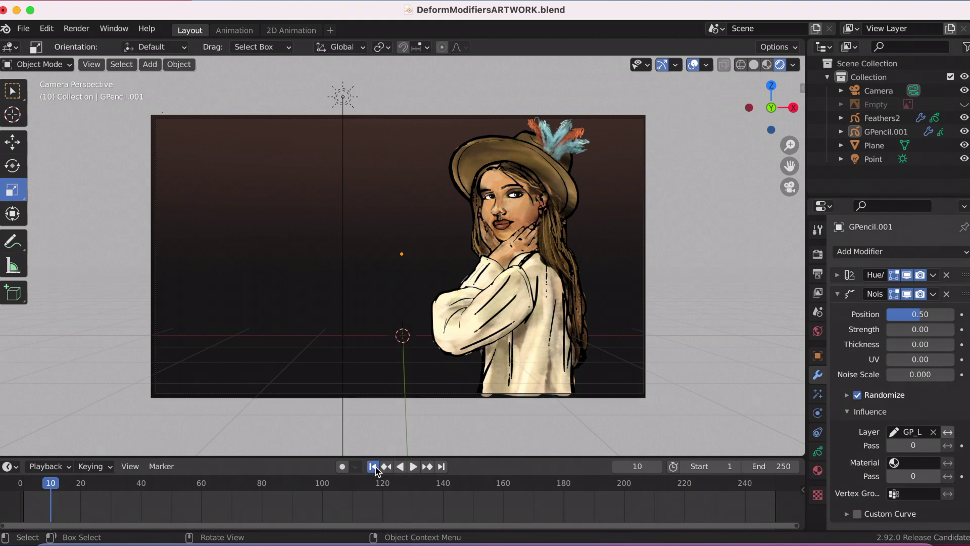
pyautogui.click(372, 465)
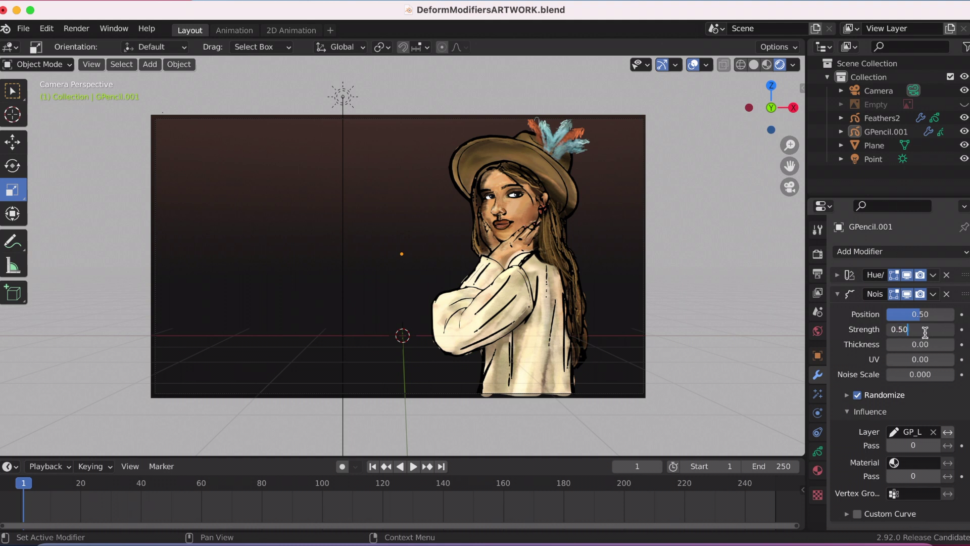
# Set the noise Strength to 0.5 and preview the effect
pyautogui.press('Return')
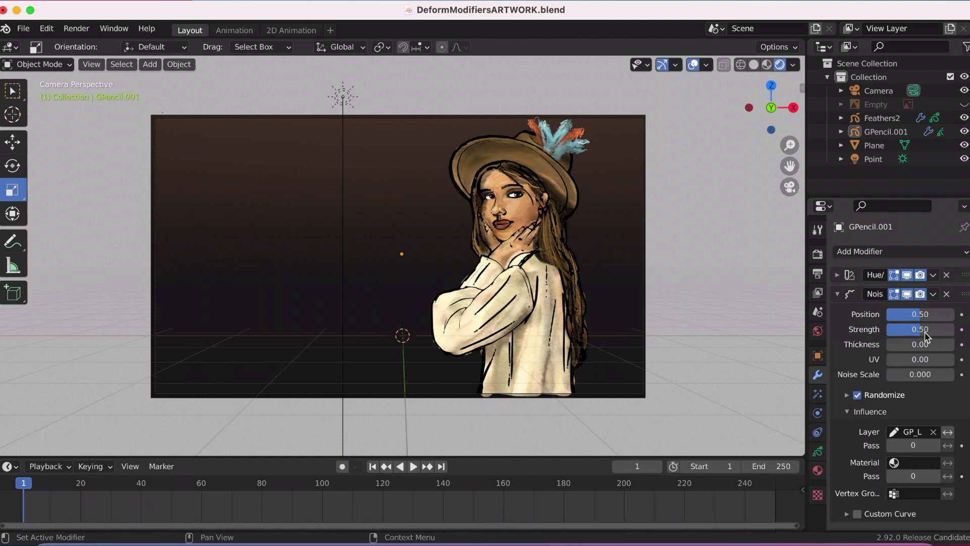
pyautogui.click(413, 466)
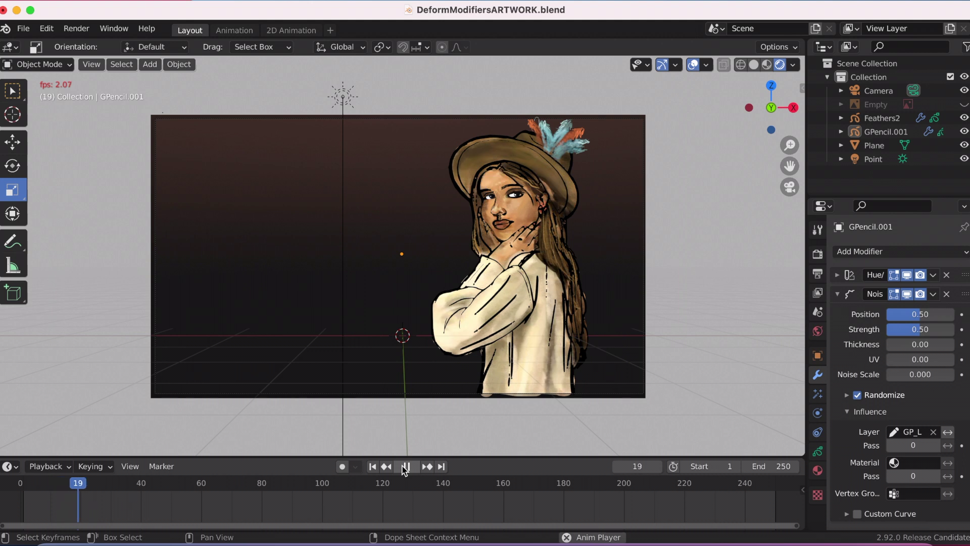
pyautogui.click(405, 469)
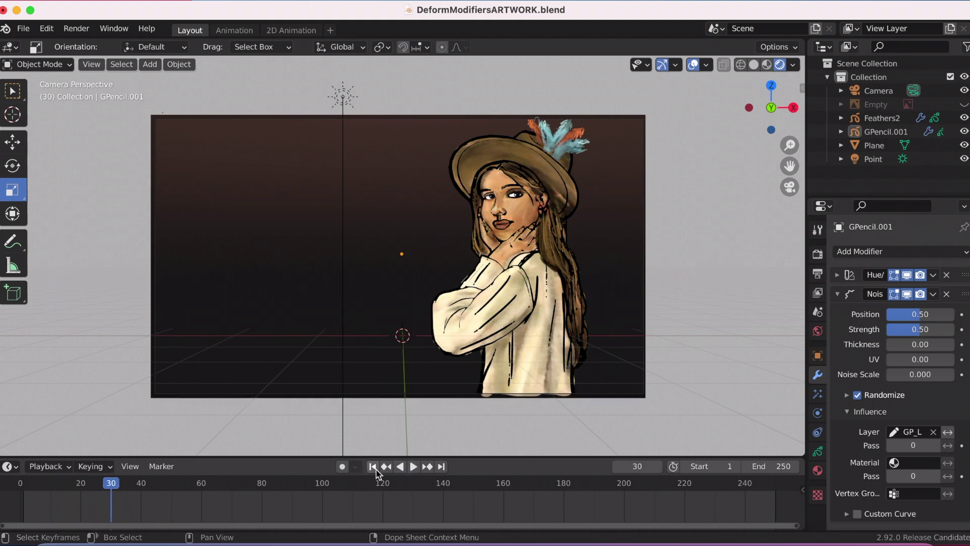
pyautogui.click(373, 467)
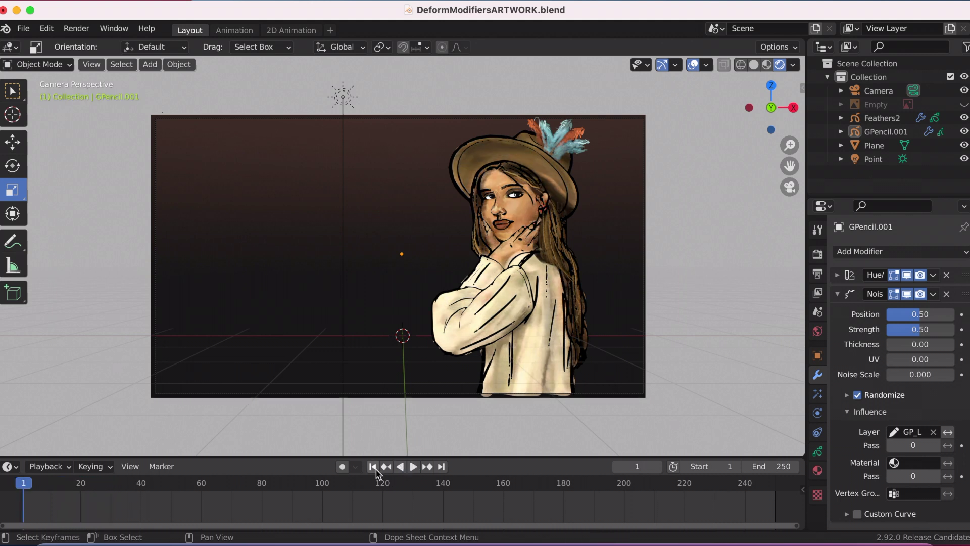
# Reset noise Strength to 0.0, set Thickness to 0.5, and preview playback
pyautogui.doubleClick(926, 329)
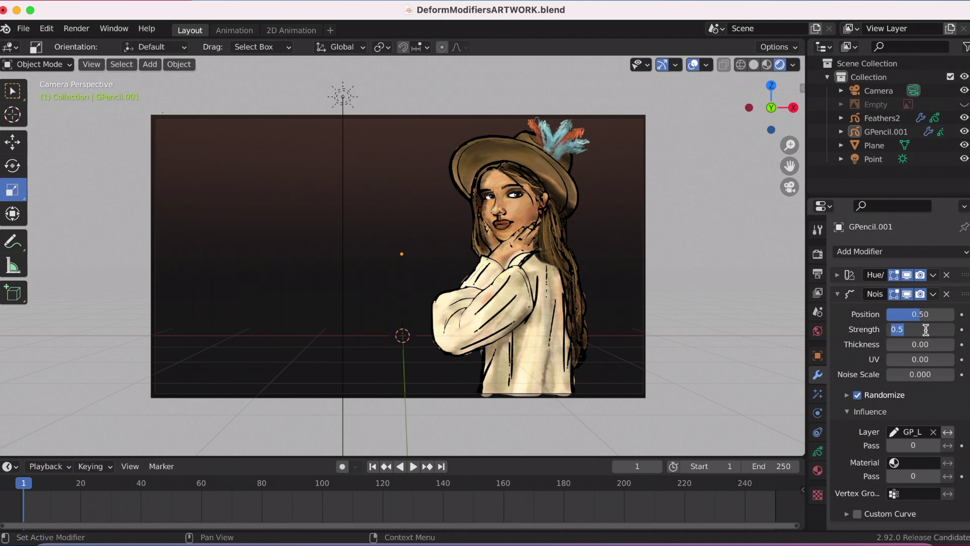
pyautogui.write('0.0')
pyautogui.press('Return')
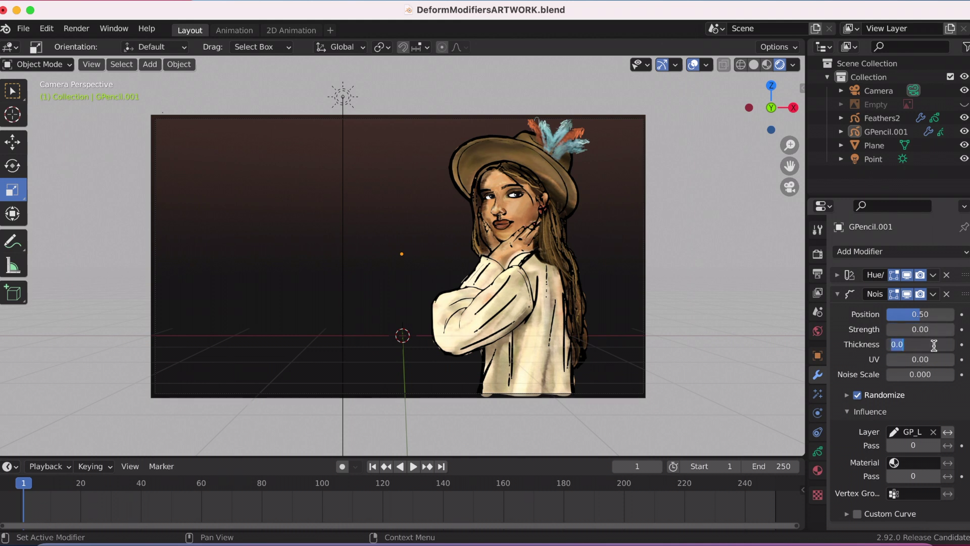
pyautogui.press('Return')
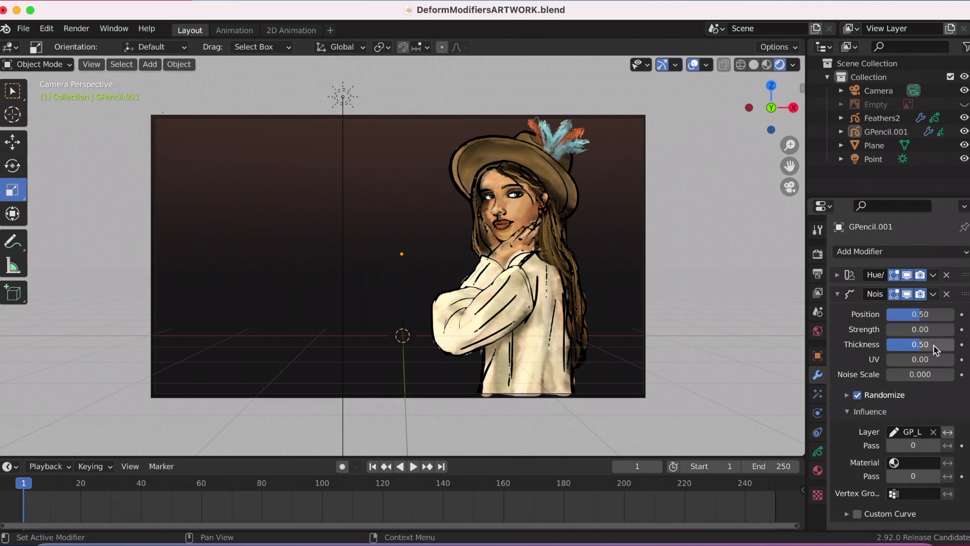
pyautogui.click(414, 466)
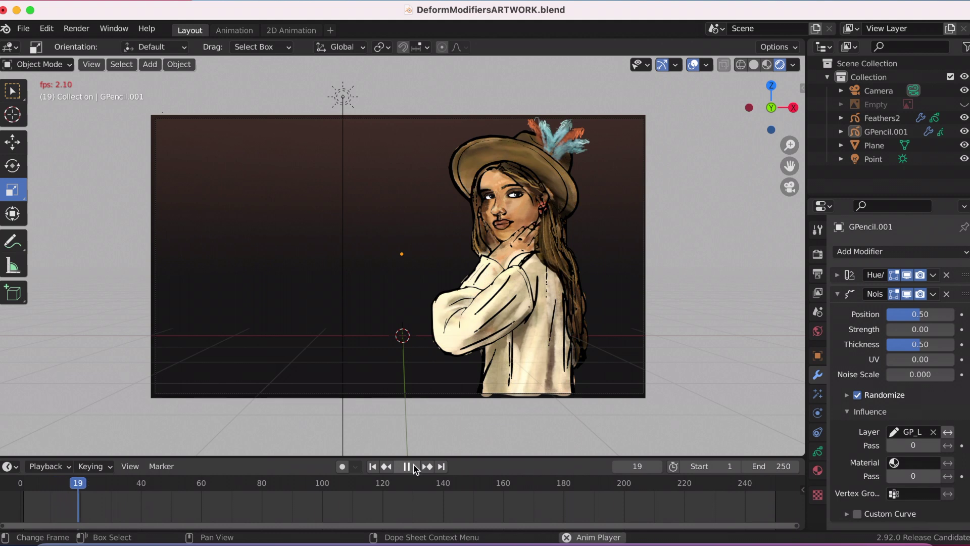
pyautogui.click(407, 466)
pyautogui.click(373, 467)
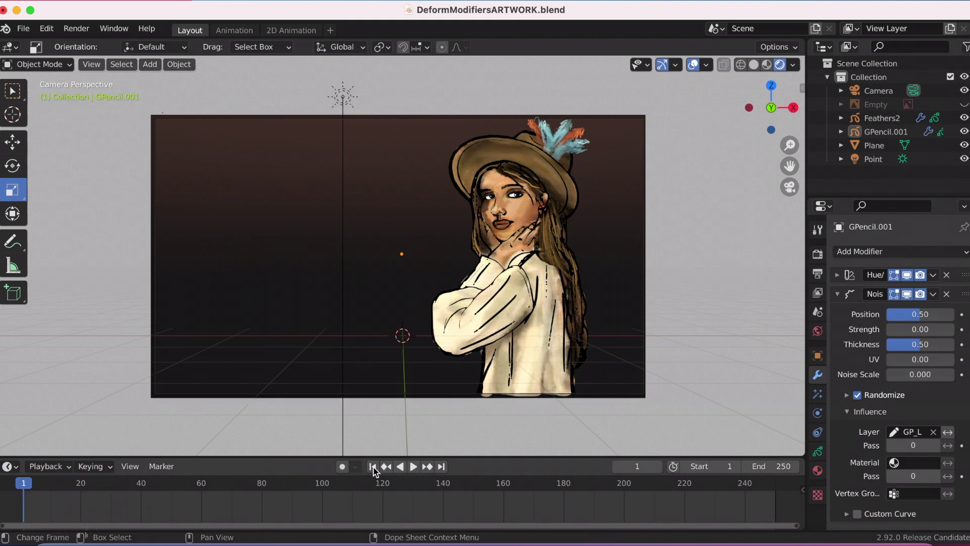
# Set noise Thickness to 0.0 and Noise Scale to 0.500, then preview the animation
pyautogui.click(923, 348)
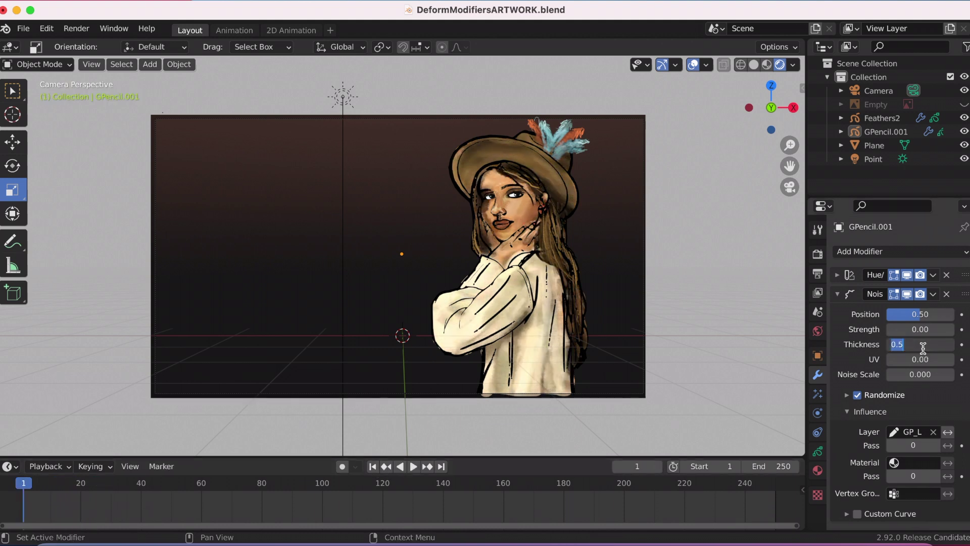
pyautogui.write('0.0')
pyautogui.press('Return')
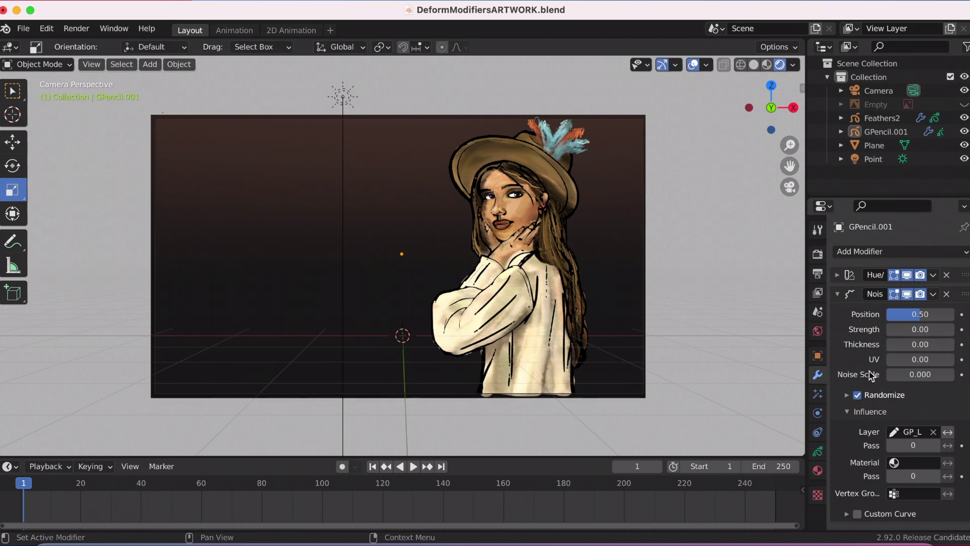
pyautogui.click(928, 376)
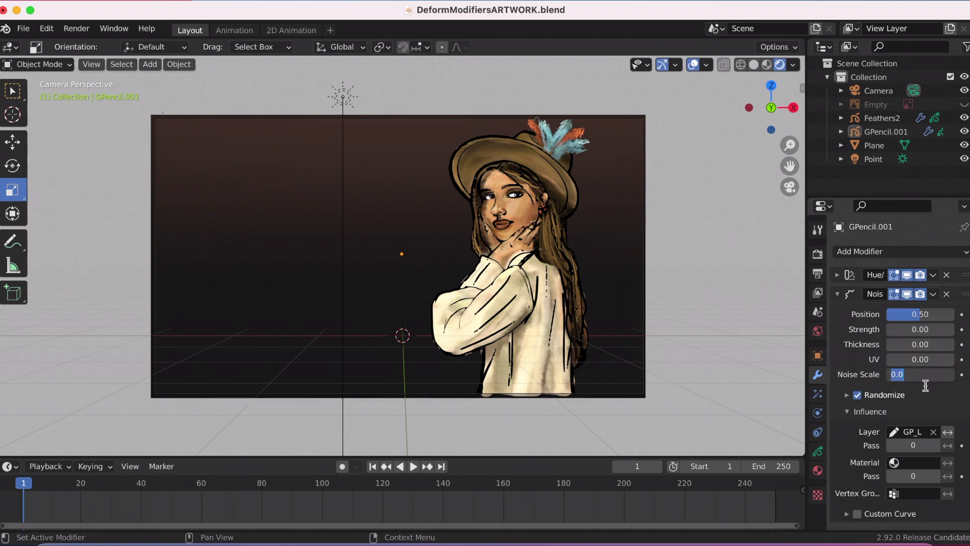
pyautogui.write('0.50')
pyautogui.press('Return')
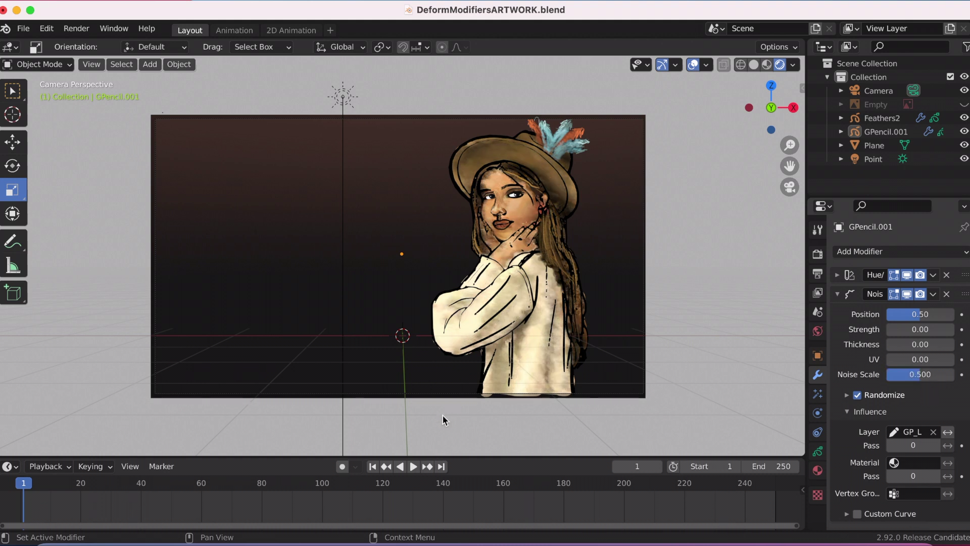
pyautogui.click(410, 467)
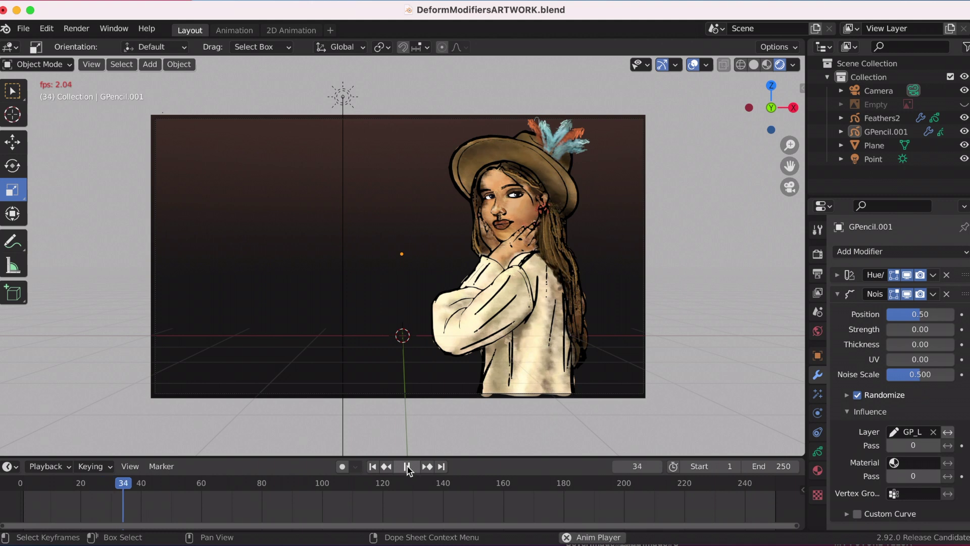
pyautogui.click(408, 466)
pyautogui.click(372, 467)
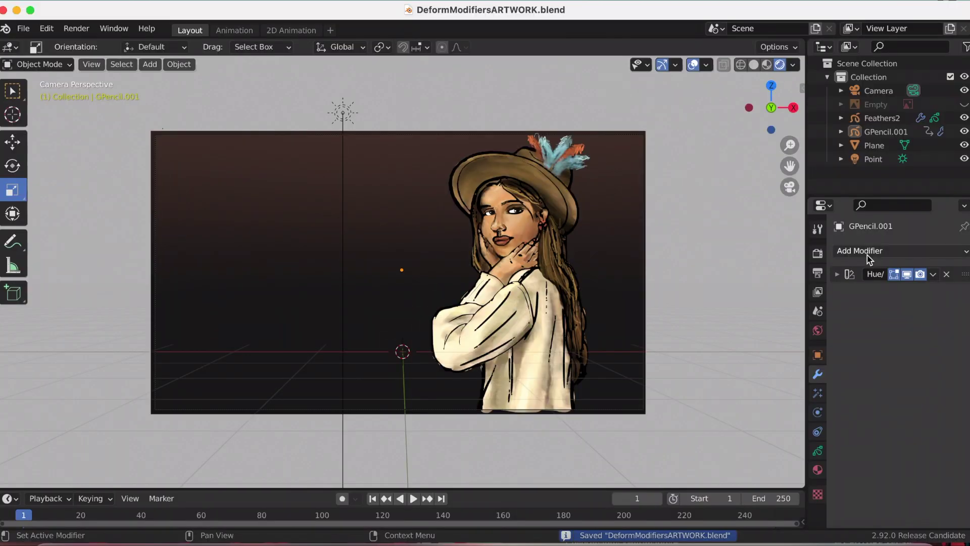
# Add an Offset modifier to GPencil.001 and play the timeline to preview its keyframed scale
pyautogui.click(867, 251)
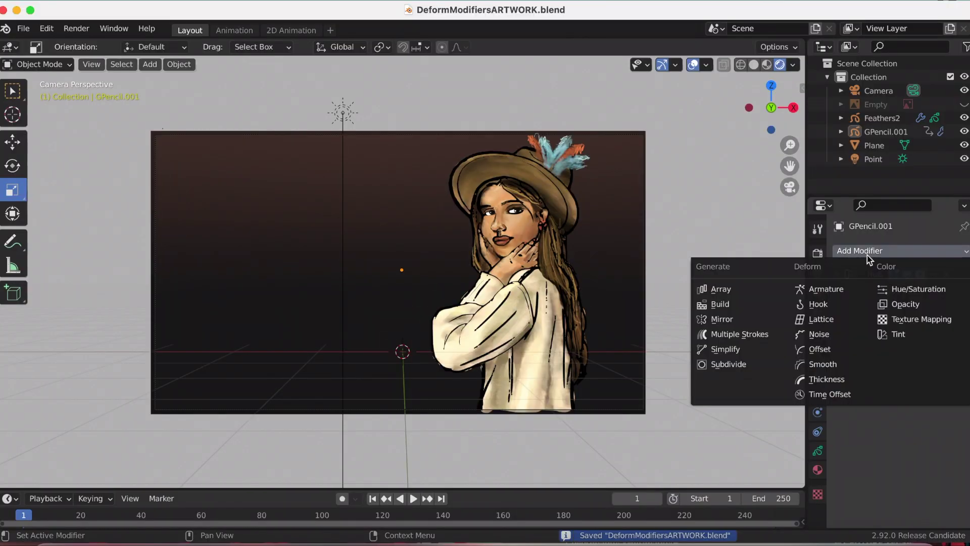
pyautogui.click(823, 349)
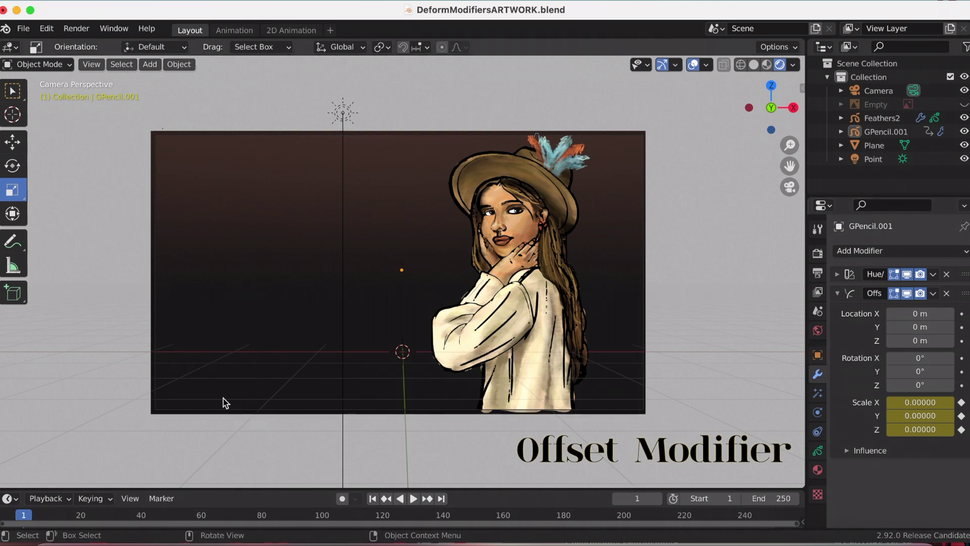
pyautogui.click(411, 498)
pyautogui.click(408, 500)
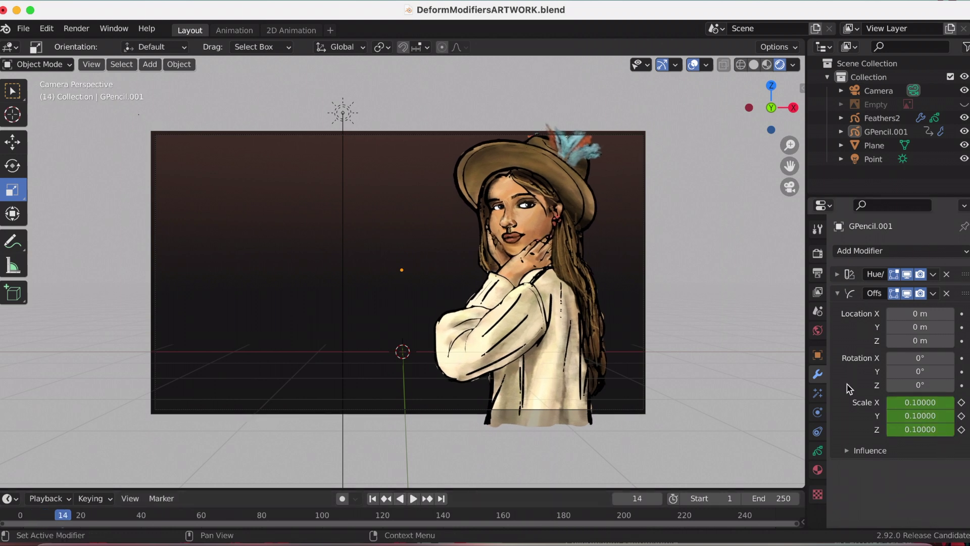
pyautogui.click(411, 499)
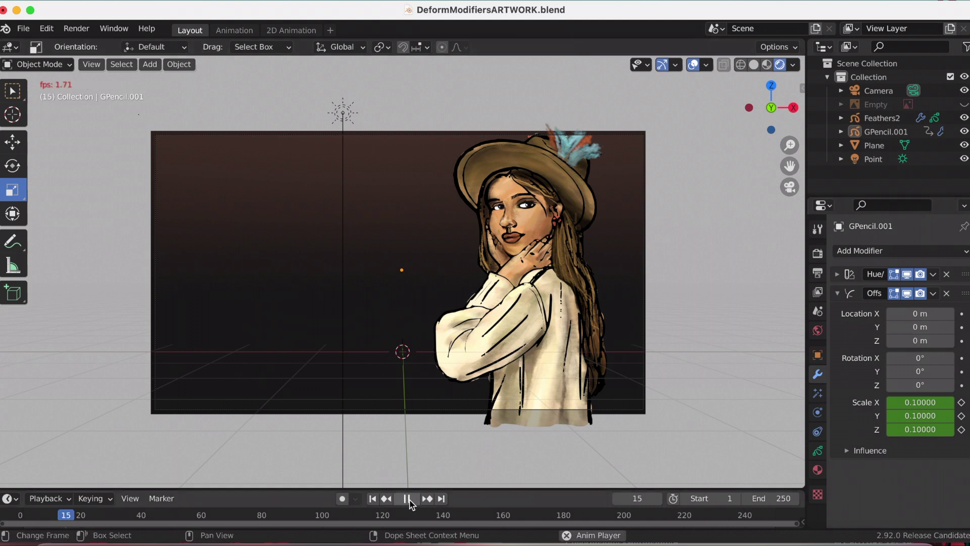
# At frame 20, set and keyframe the Offset Scale X, Y and Z to 0.25
pyautogui.click(407, 500)
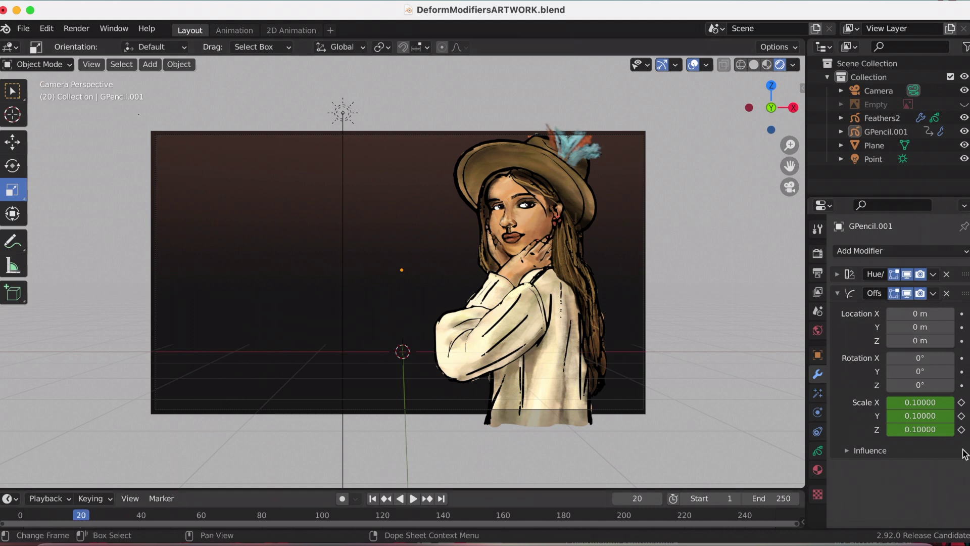
pyautogui.click(940, 402)
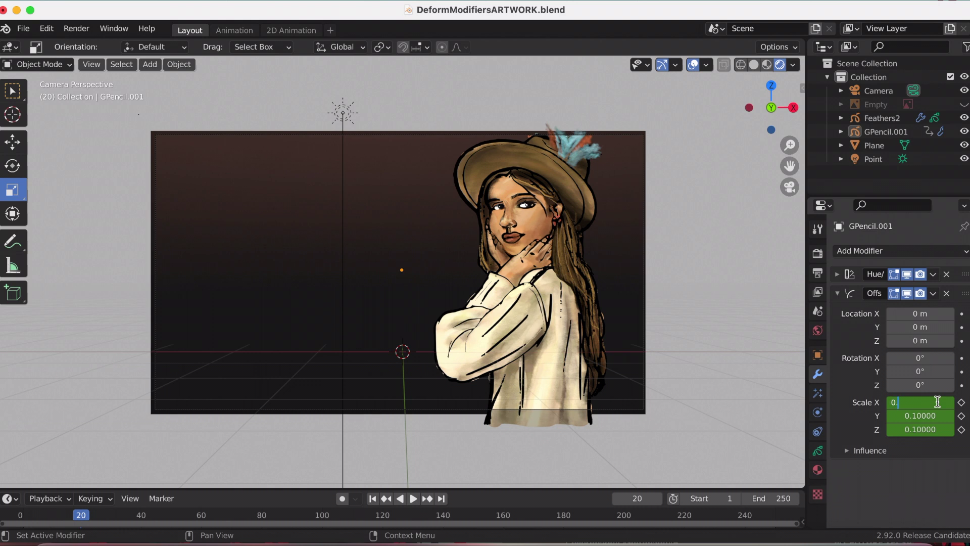
pyautogui.write('0.25')
pyautogui.press('Return')
pyautogui.click(961, 403)
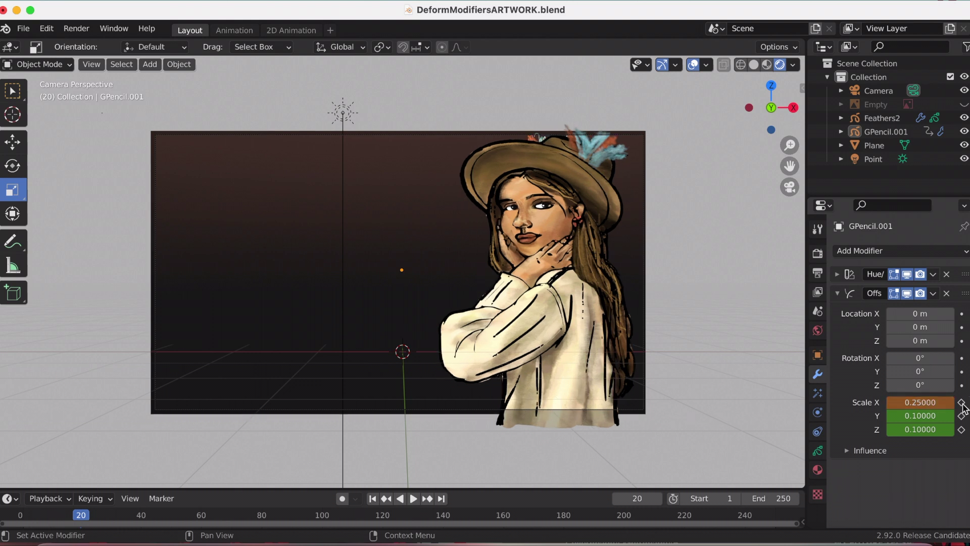
pyautogui.click(911, 416)
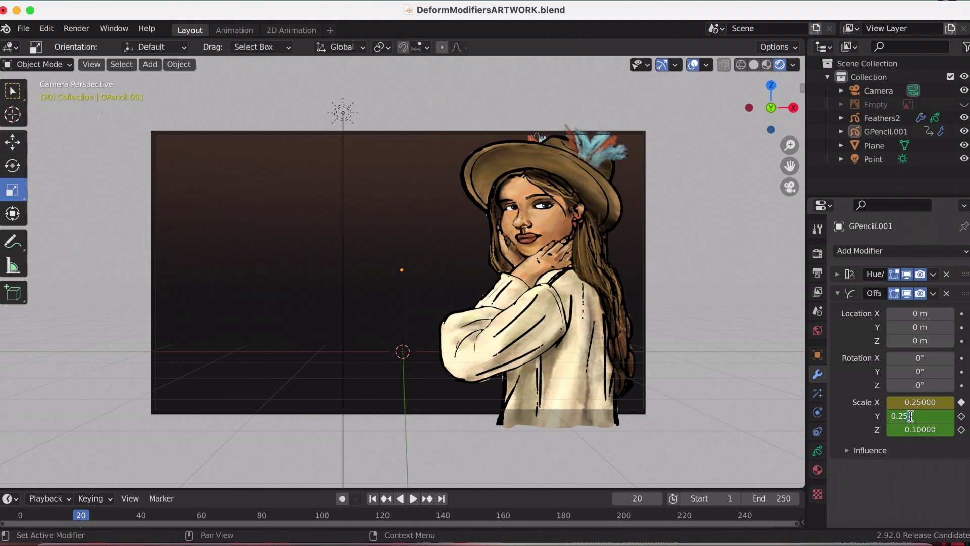
pyautogui.press('Return')
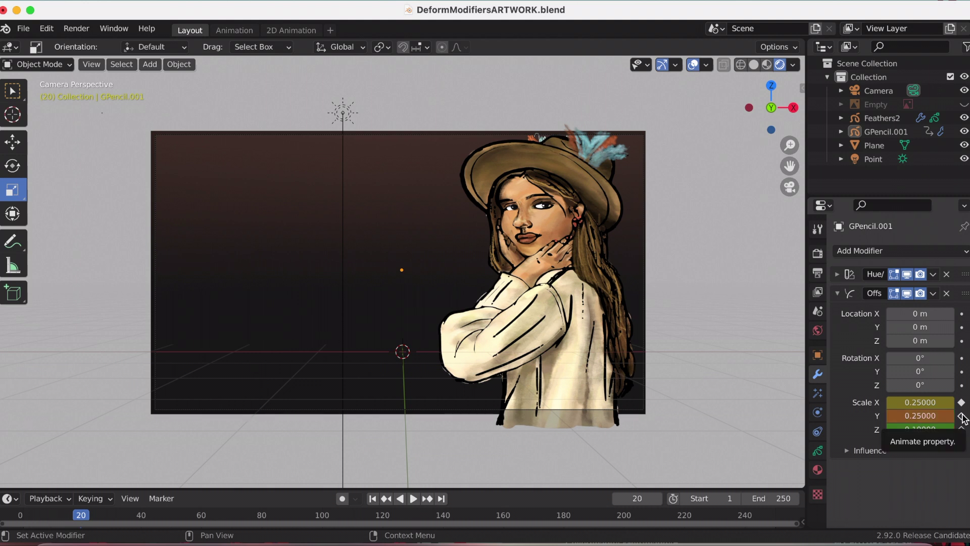
pyautogui.click(962, 417)
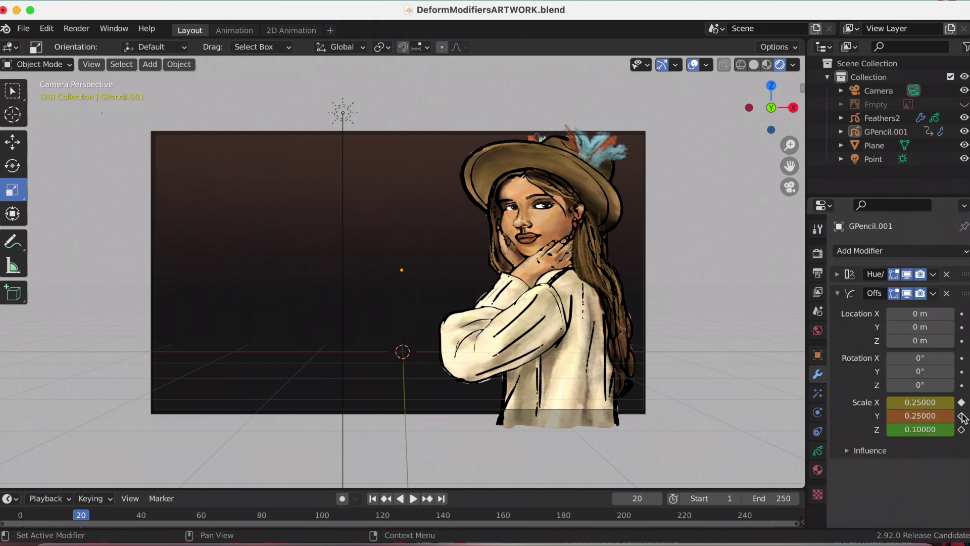
pyautogui.click(907, 429)
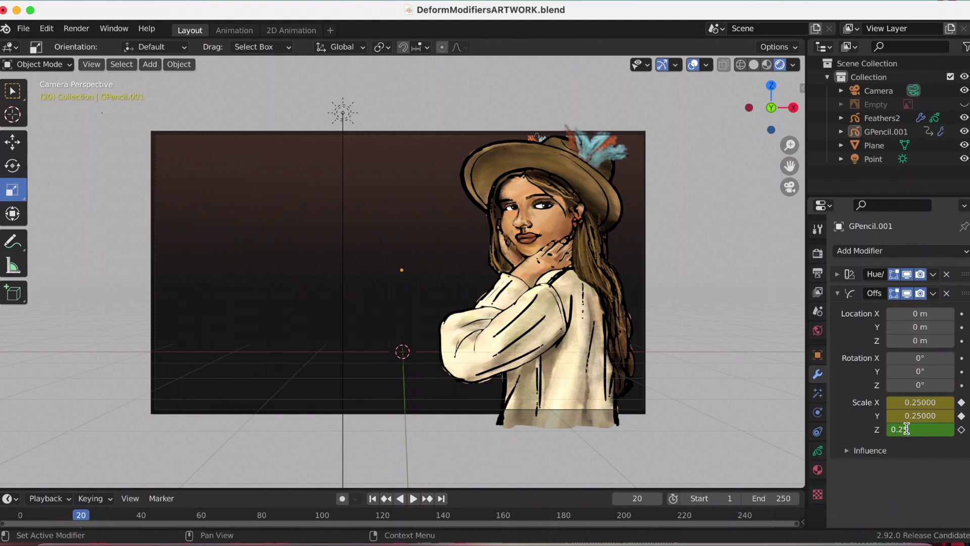
pyautogui.press('Return')
pyautogui.click(961, 429)
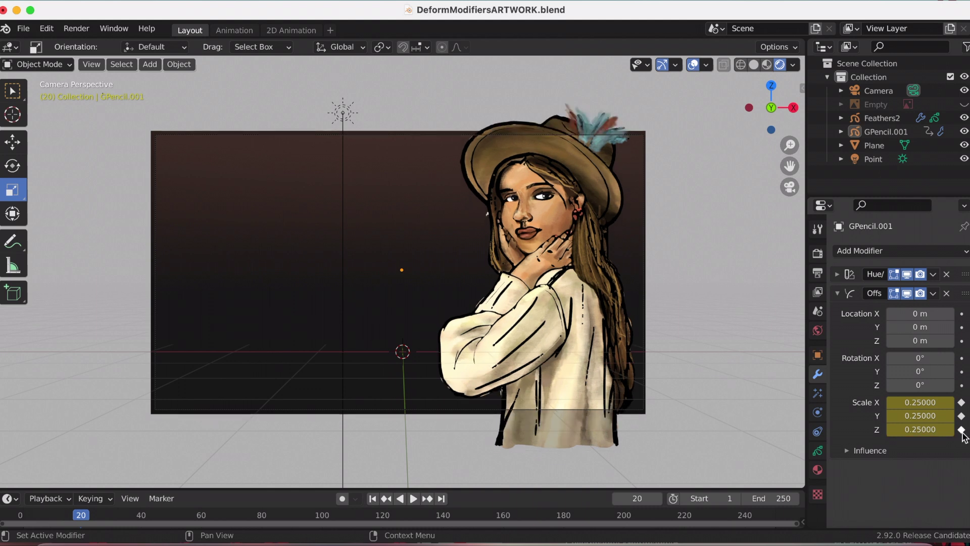
# Play the growing-portrait animation from frame 1 and return to the start
pyautogui.click(372, 499)
pyautogui.click(412, 499)
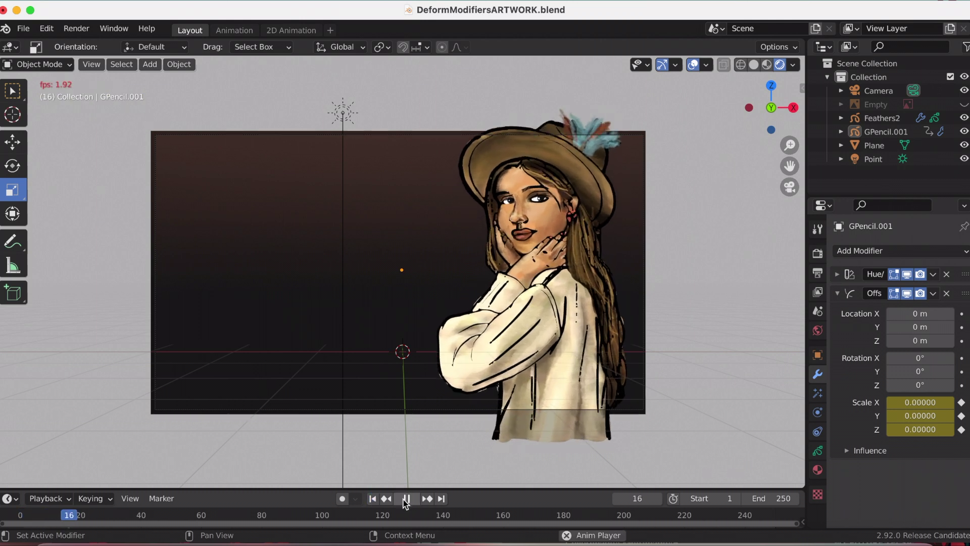
pyautogui.click(406, 499)
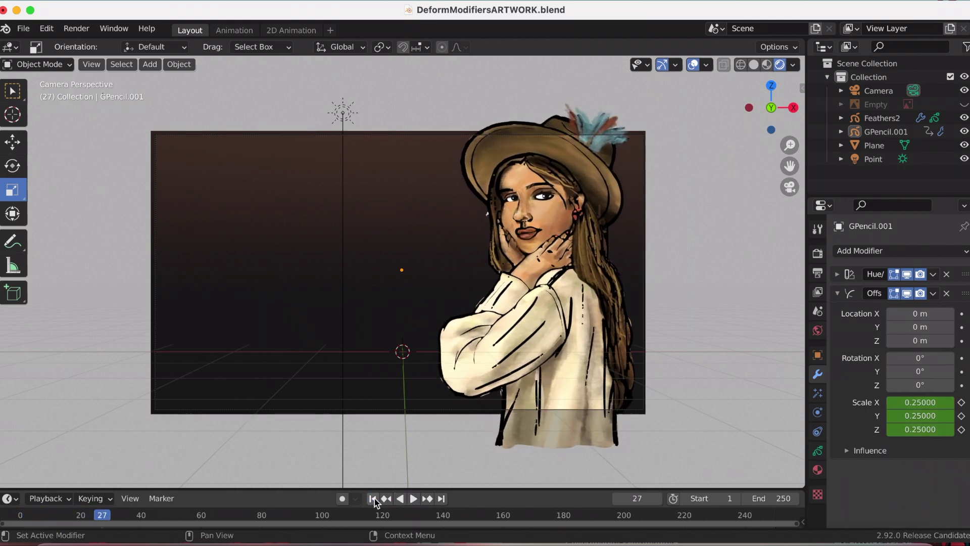
pyautogui.click(372, 499)
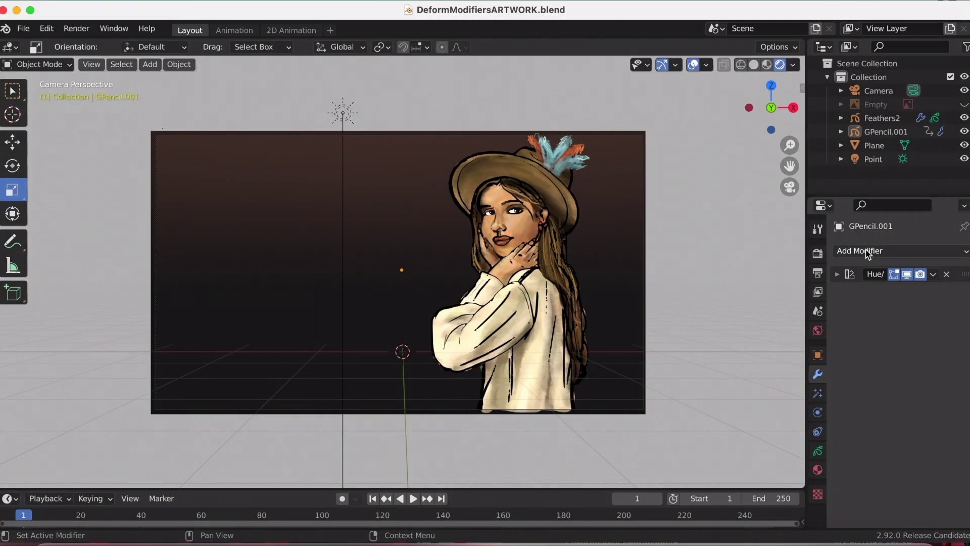
pyautogui.click(866, 251)
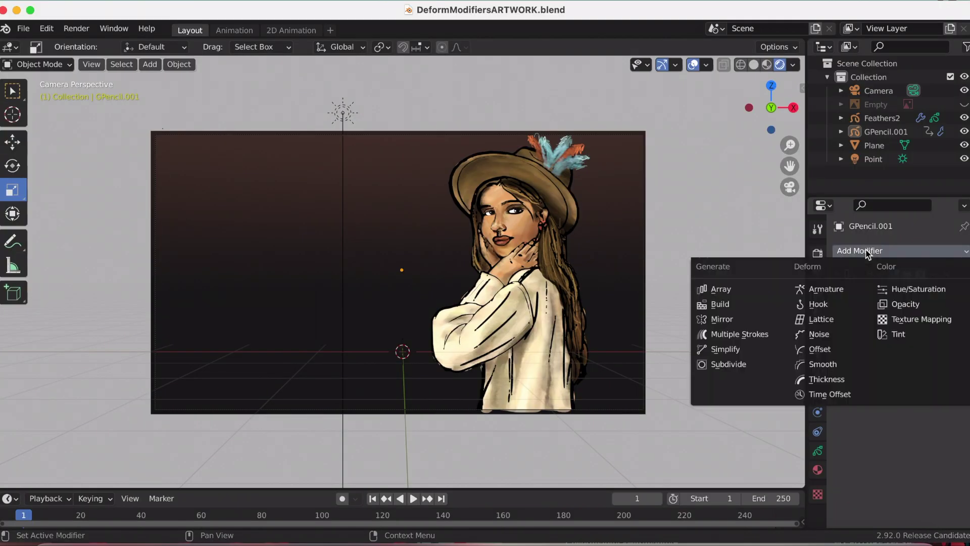
# Add a Smooth modifier to the portrait drawing, with Position smoothing toggled off and back on
pyautogui.click(826, 365)
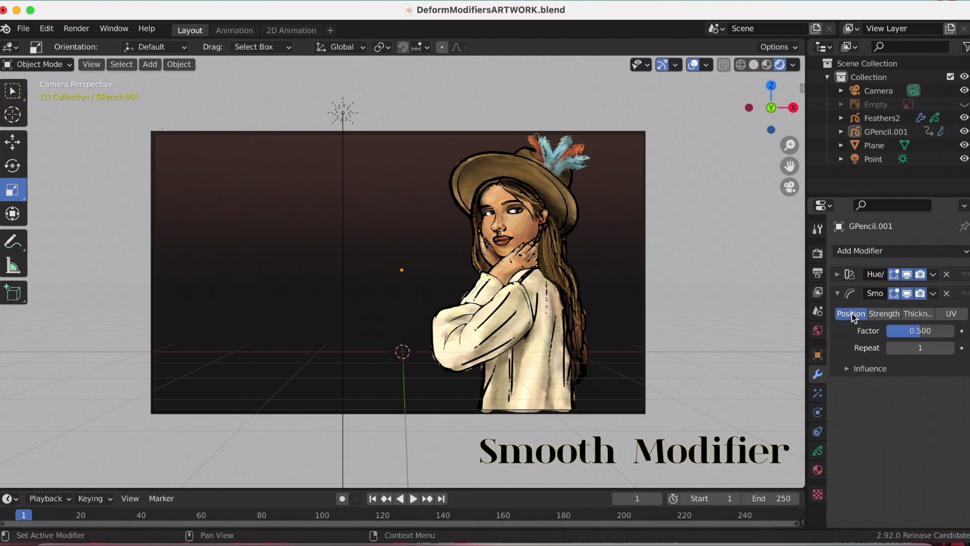
pyautogui.click(852, 314)
pyautogui.click(852, 313)
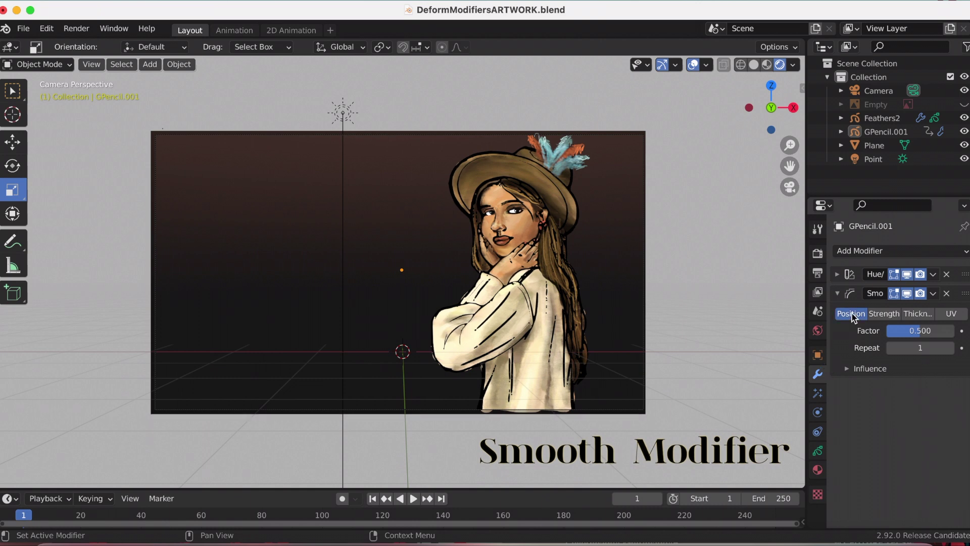
# Raise the Smooth modifier's Repeat count step by step to 10
pyautogui.click(950, 347)
pyautogui.click(950, 348)
pyautogui.click(950, 348)
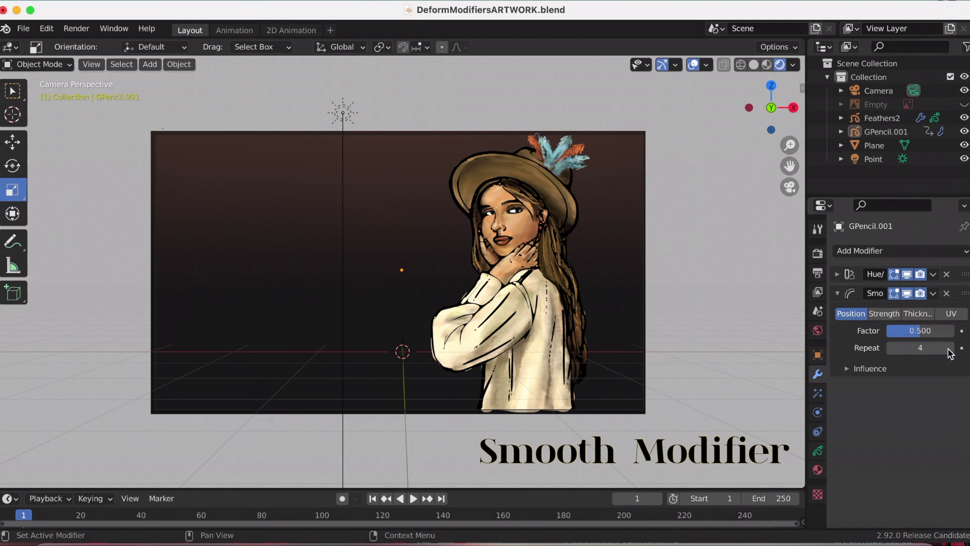
pyautogui.click(950, 347)
pyautogui.click(951, 347)
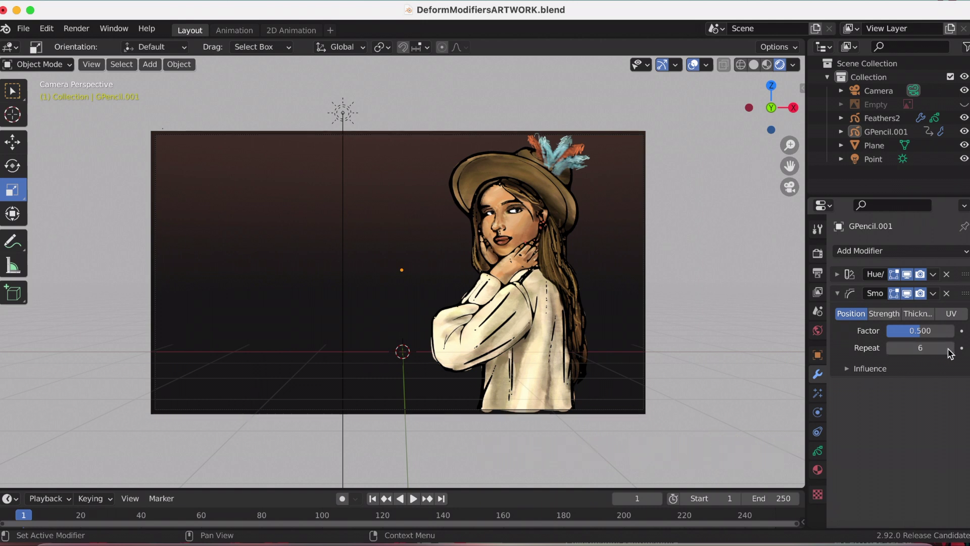
pyautogui.click(950, 348)
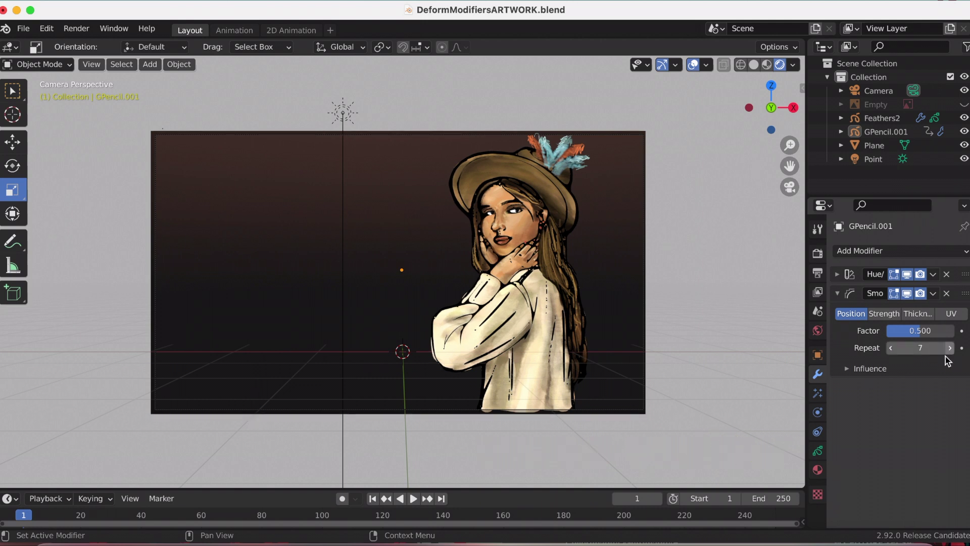
pyautogui.click(950, 348)
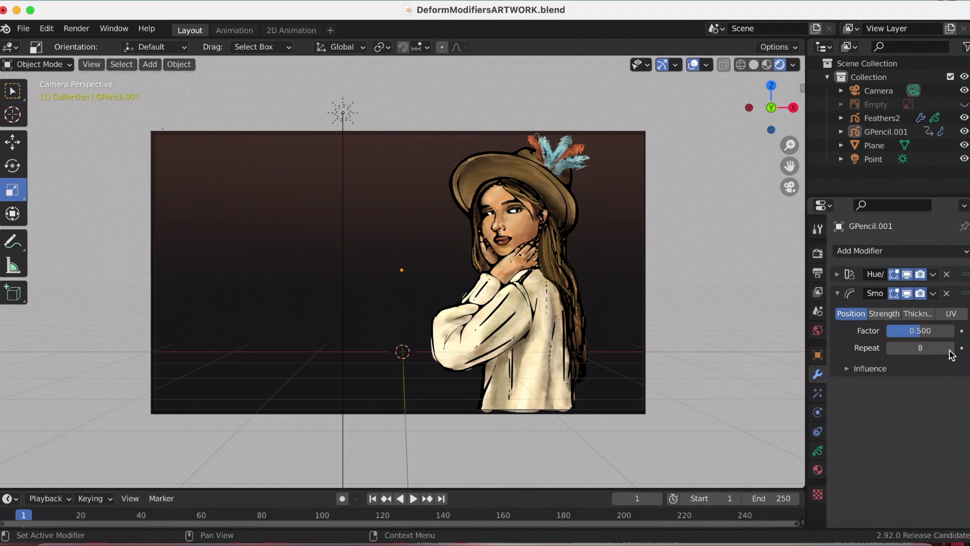
pyautogui.click(950, 348)
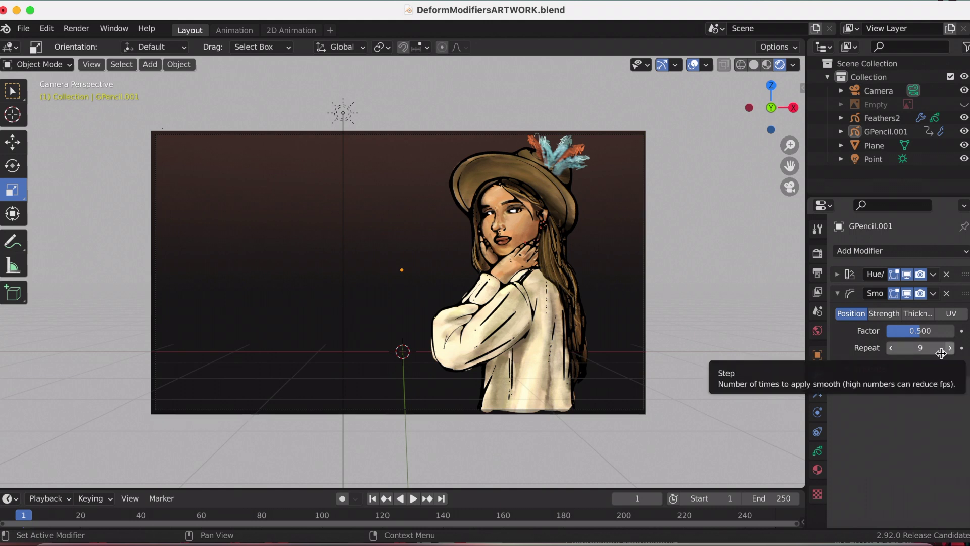
pyautogui.click(950, 348)
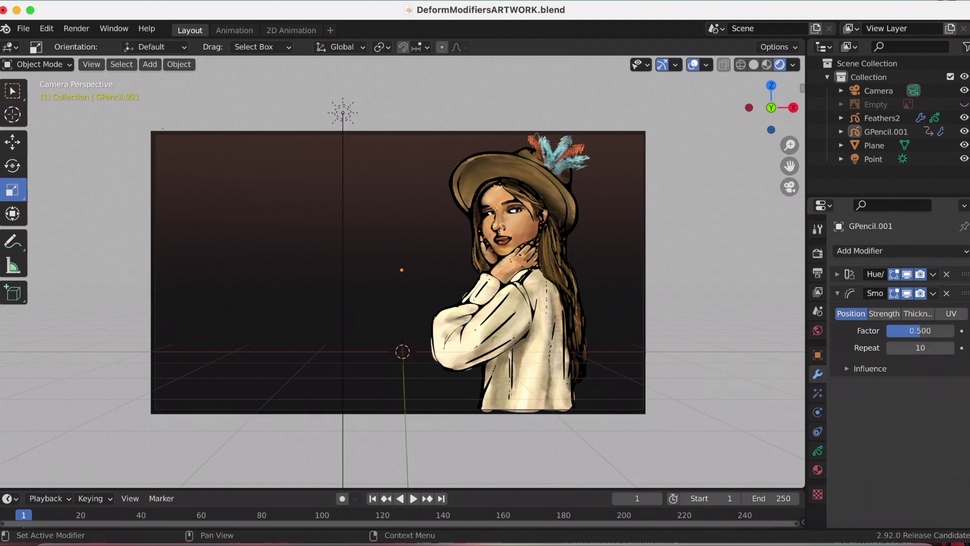
# Set Repeat back to 1 and enable Strength smoothing
pyautogui.click(916, 349)
pyautogui.write('1')
pyautogui.press('Return')
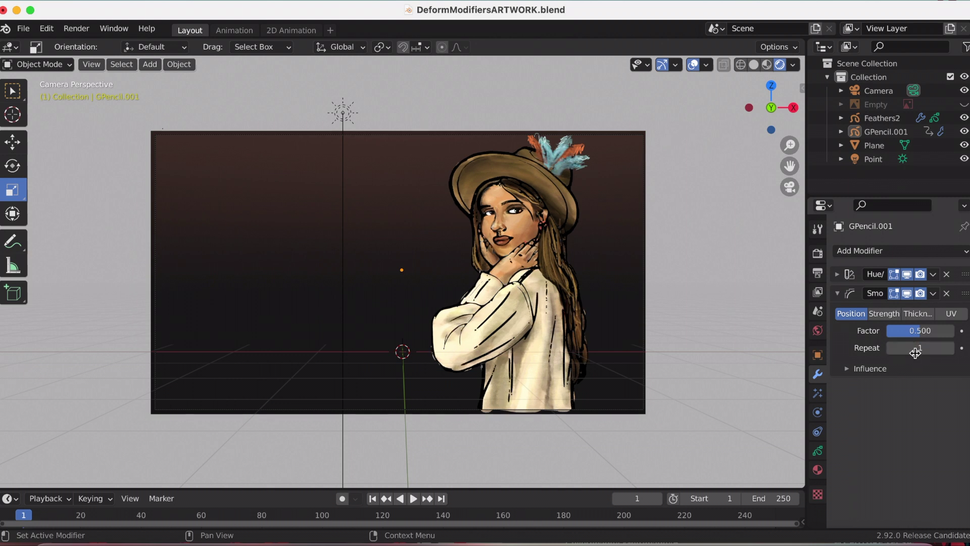
pyautogui.click(885, 314)
# Turn off Position smoothing and raise Repeat to 10 for strength-only smoothing
pyautogui.click(865, 315)
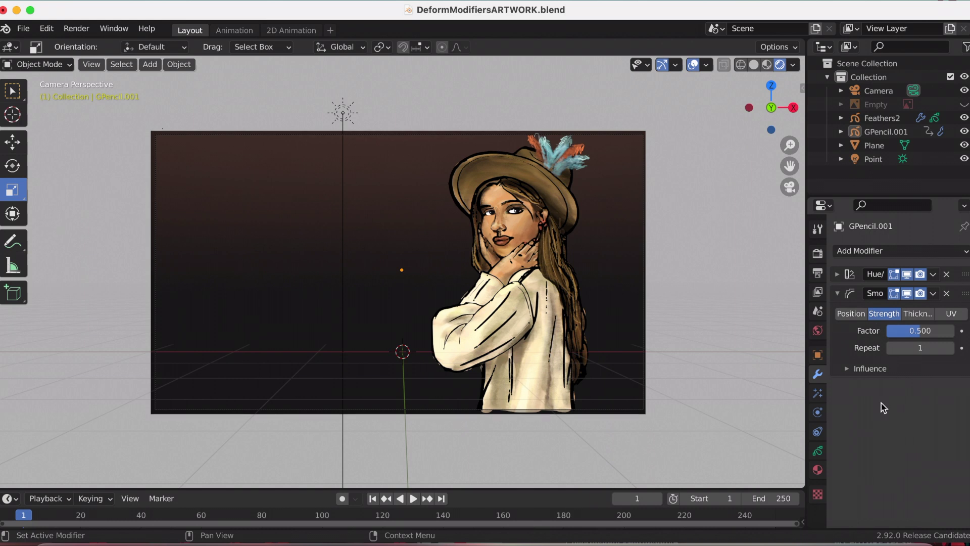
pyautogui.click(950, 348)
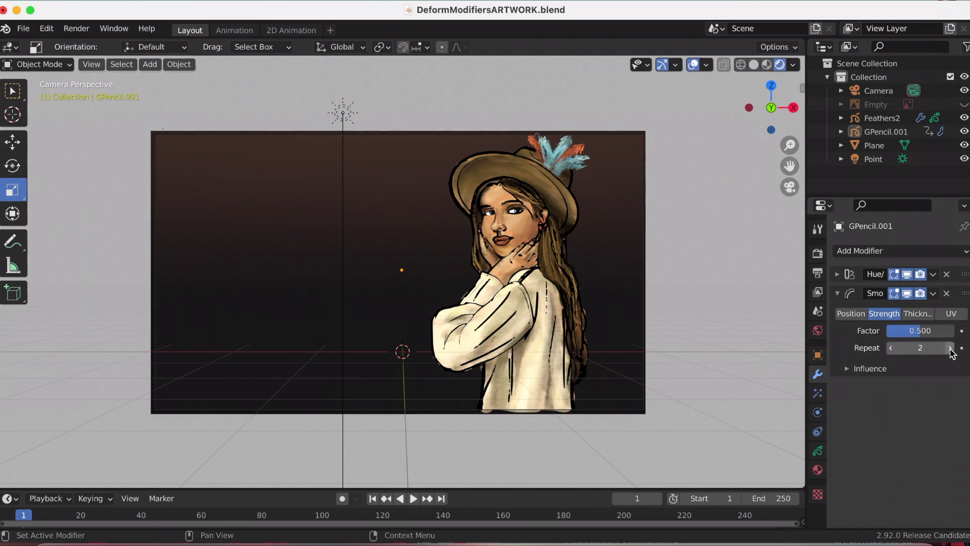
pyautogui.click(951, 347)
pyautogui.click(950, 348)
pyautogui.click(950, 347)
pyautogui.click(951, 348)
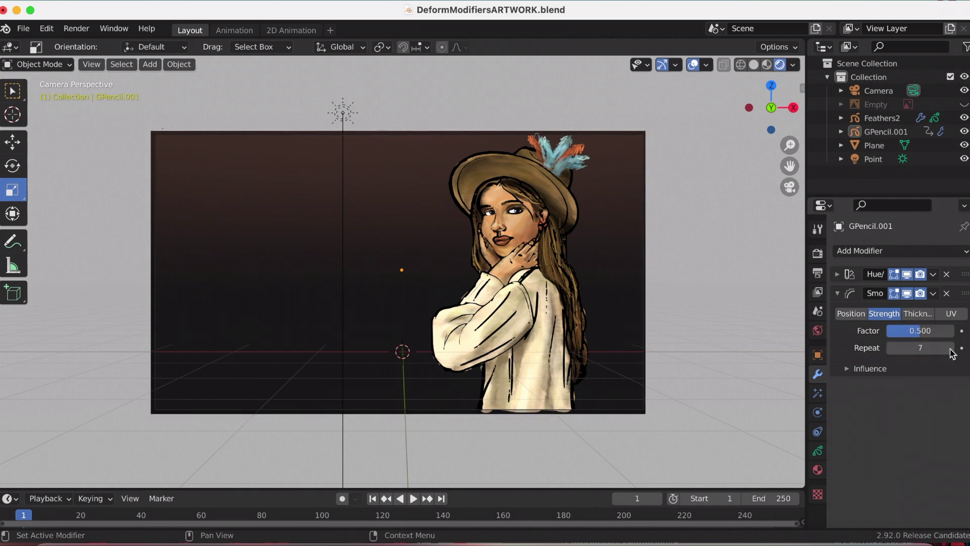
pyautogui.click(950, 348)
pyautogui.click(951, 347)
pyautogui.click(951, 347)
pyautogui.click(950, 347)
# Set the Smooth modifier's Repeat back to 1
pyautogui.click(933, 345)
pyautogui.write('1')
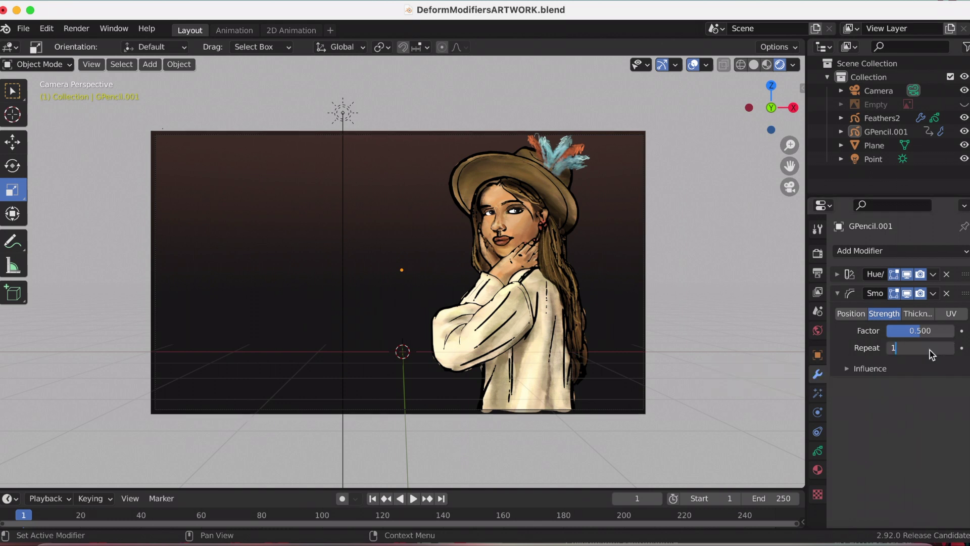
pyautogui.press('Return')
# Switch smoothing from Strength to Thickness and raise Repeat to 10
pyautogui.click(885, 313)
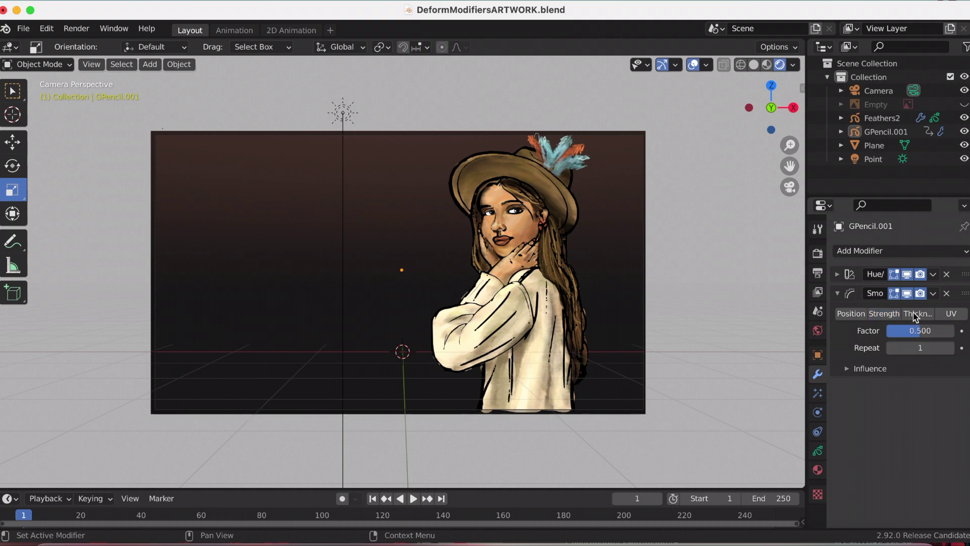
pyautogui.click(916, 313)
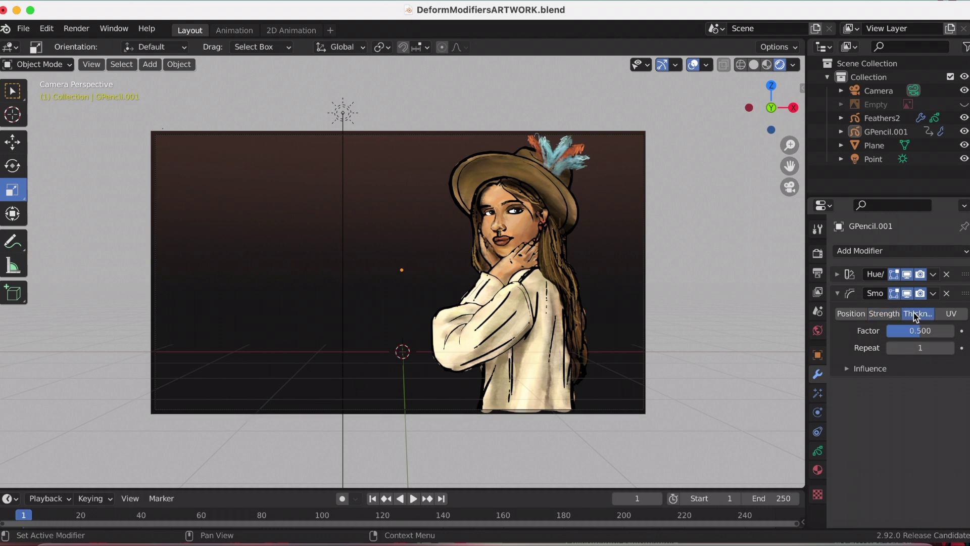
pyautogui.click(949, 348)
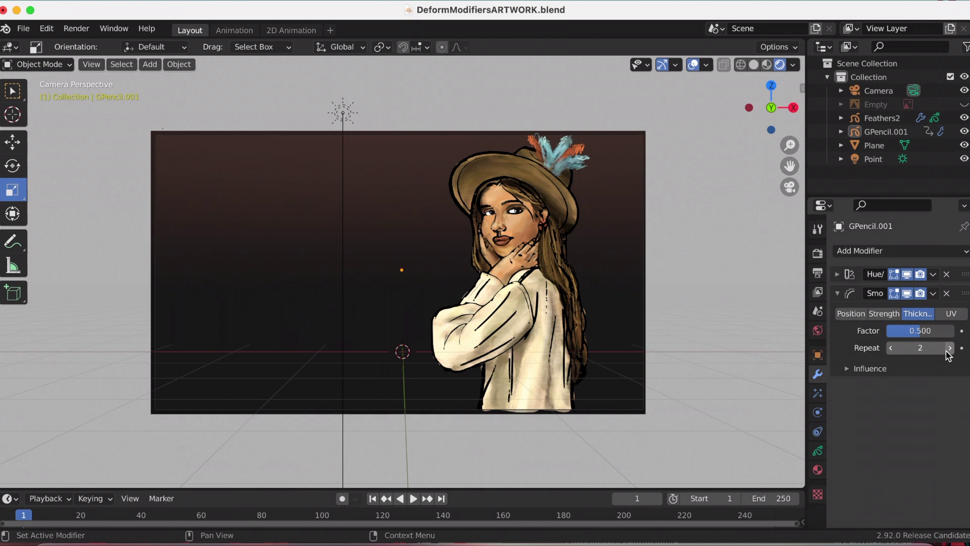
pyautogui.click(949, 349)
pyautogui.click(948, 348)
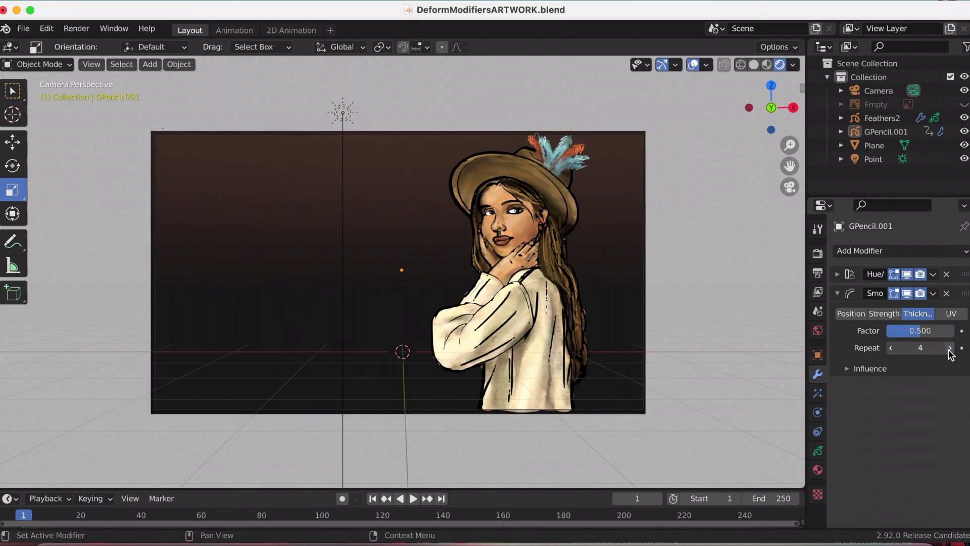
pyautogui.click(949, 348)
pyautogui.click(948, 349)
pyautogui.click(949, 349)
pyautogui.click(949, 349)
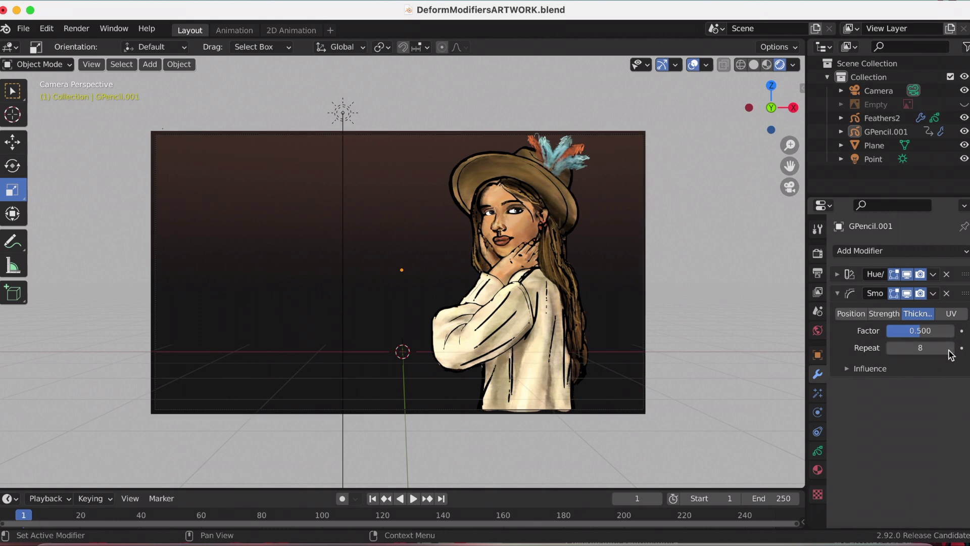
pyautogui.click(949, 349)
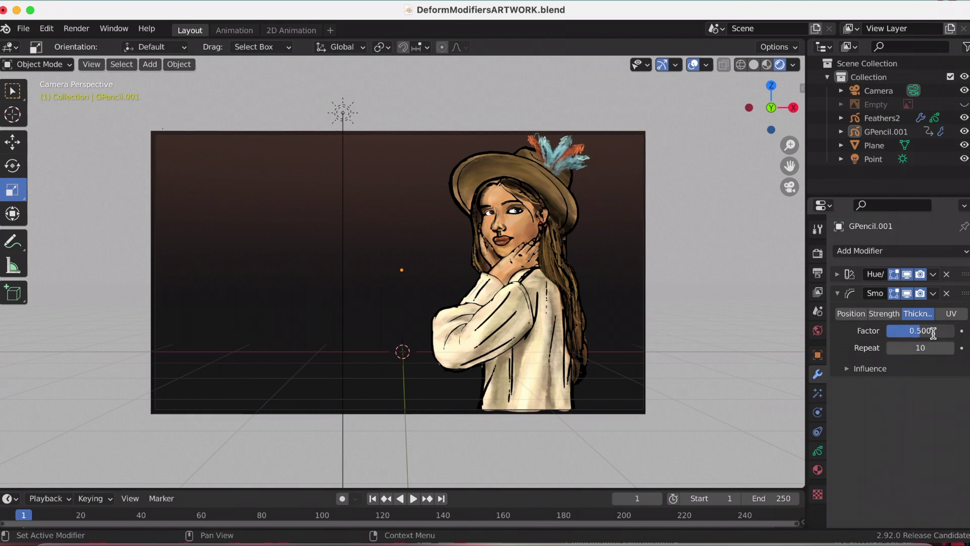
# Set the Smooth modifier's Factor to 0.8
pyautogui.click(933, 331)
pyautogui.write('0.')
pyautogui.press('Return')
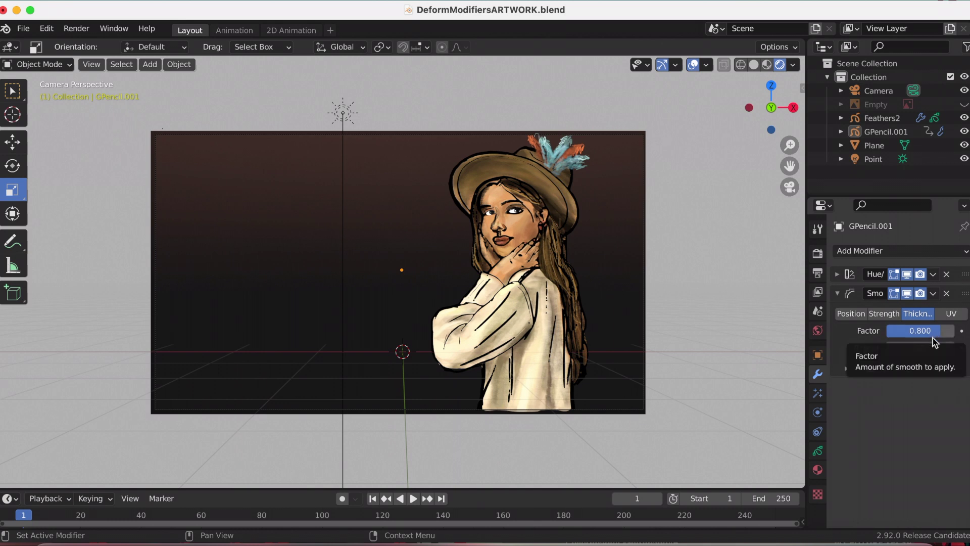
# Enable UV, disable Thickness, set Factor to 0.5 and commit Repeat at 1
pyautogui.click(953, 316)
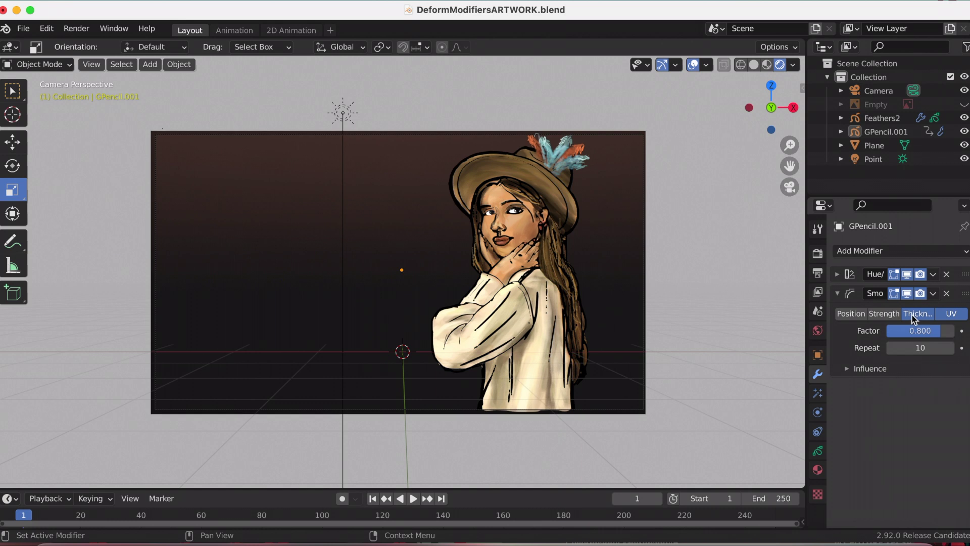
pyautogui.click(915, 319)
pyautogui.click(916, 331)
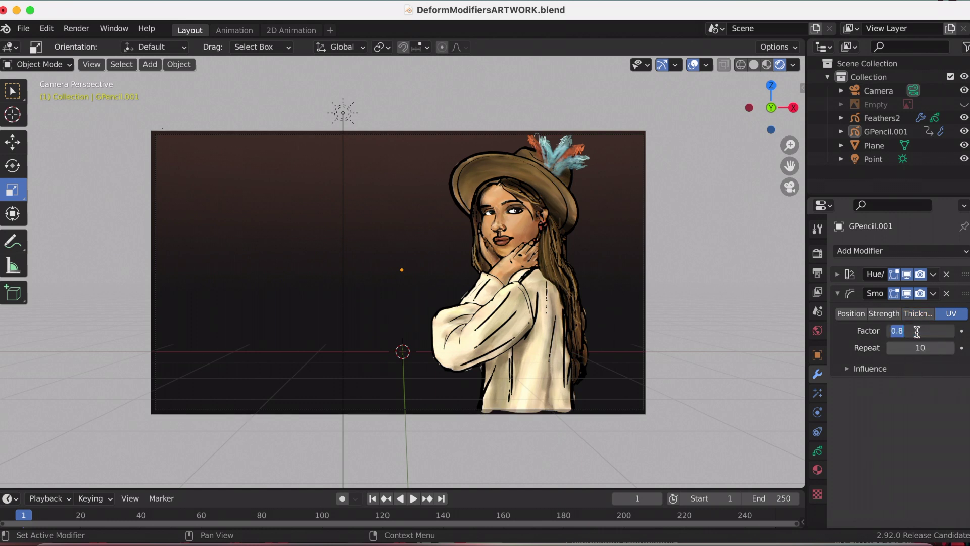
pyautogui.write('0.5')
pyautogui.press('Return')
pyautogui.click(927, 348)
pyautogui.press('Return')
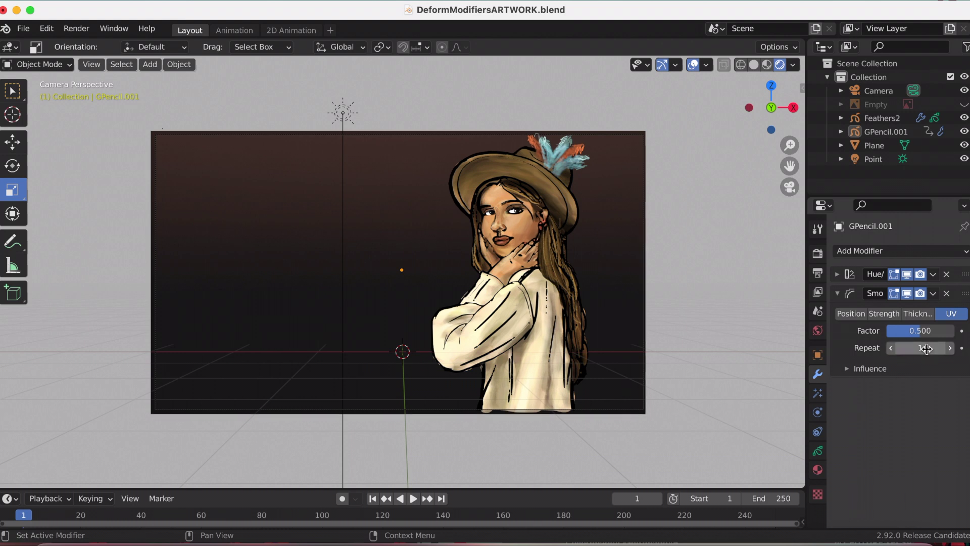
# Step the Smooth modifier's Repeat count back up to 10
pyautogui.click(951, 348)
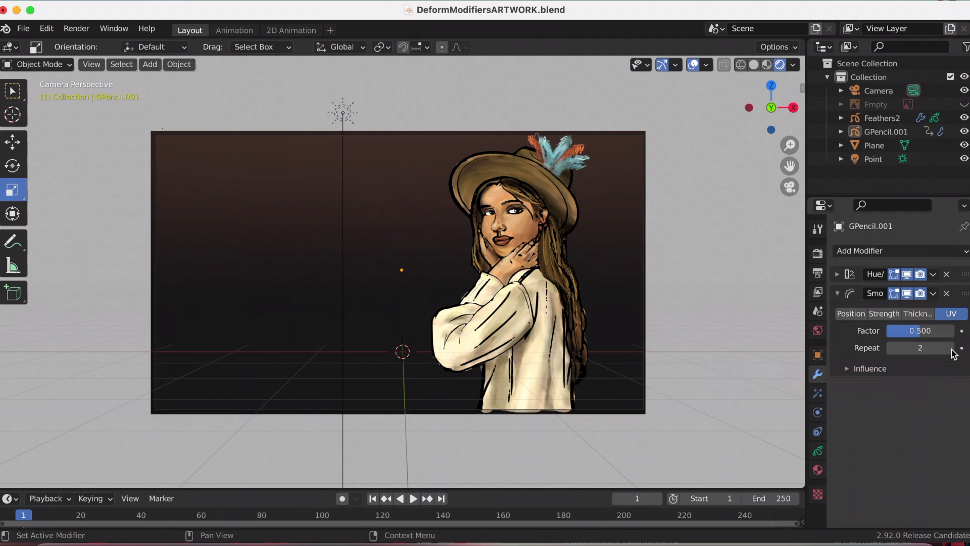
pyautogui.click(951, 349)
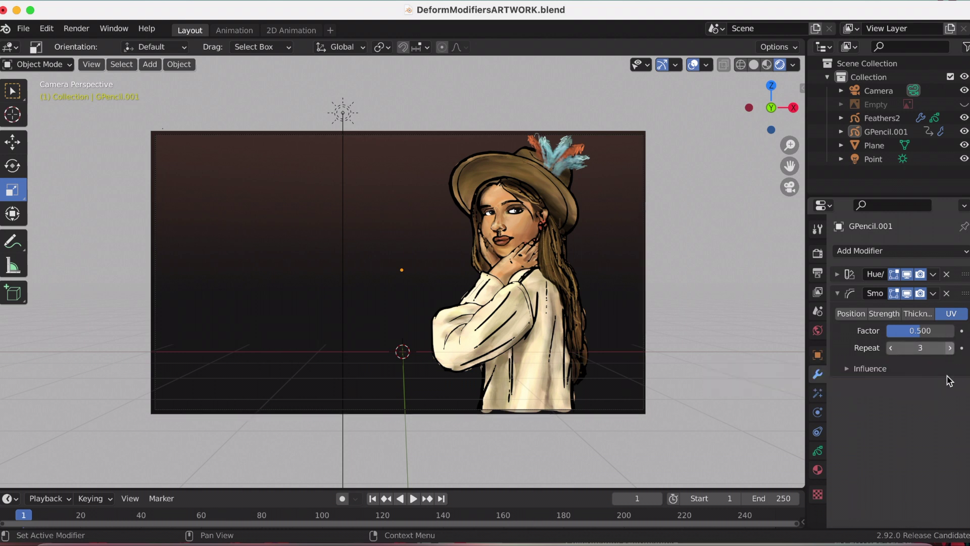
pyautogui.click(955, 347)
pyautogui.click(955, 348)
pyautogui.click(955, 348)
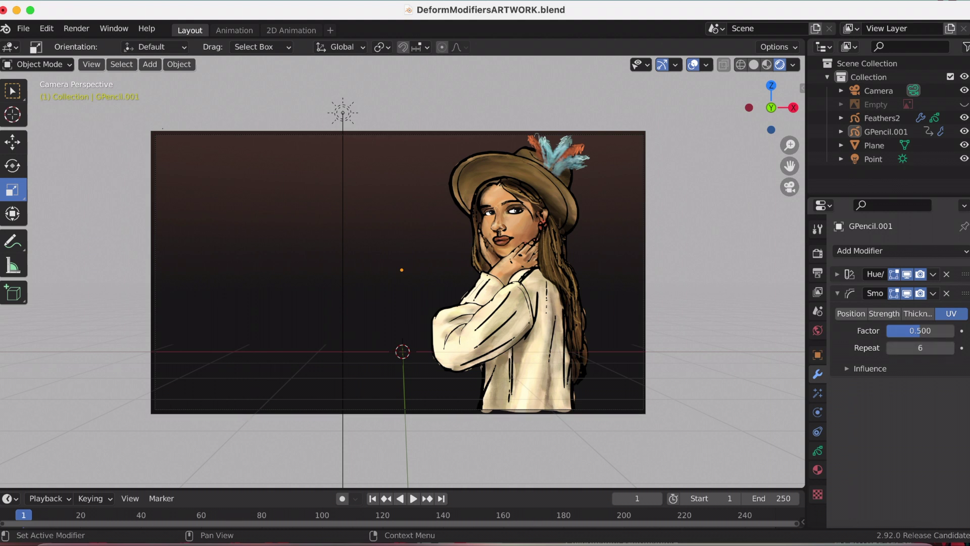
pyautogui.click(952, 349)
pyautogui.click(952, 348)
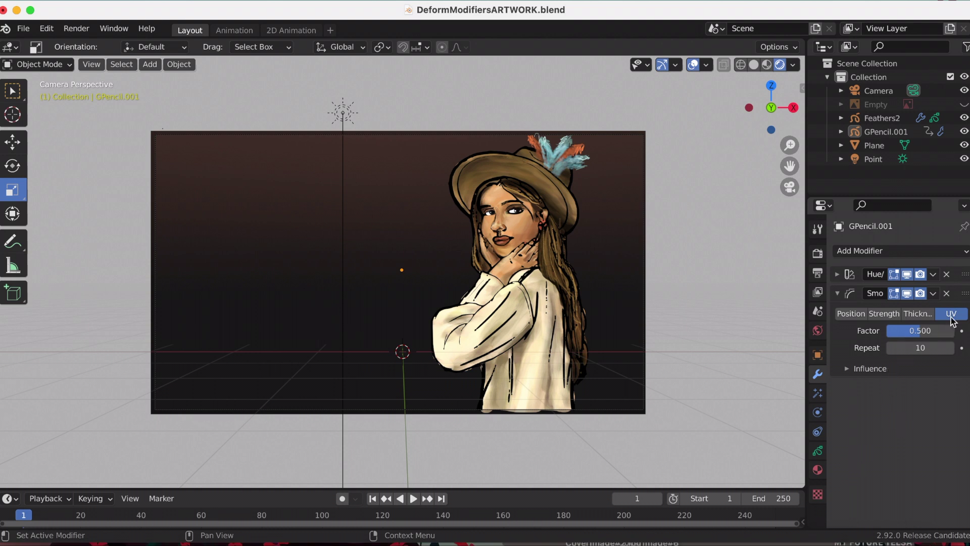
# Swap the Smooth modifier for a Thickness modifier, trying Uniform Thickness then leaving it off
pyautogui.click(947, 294)
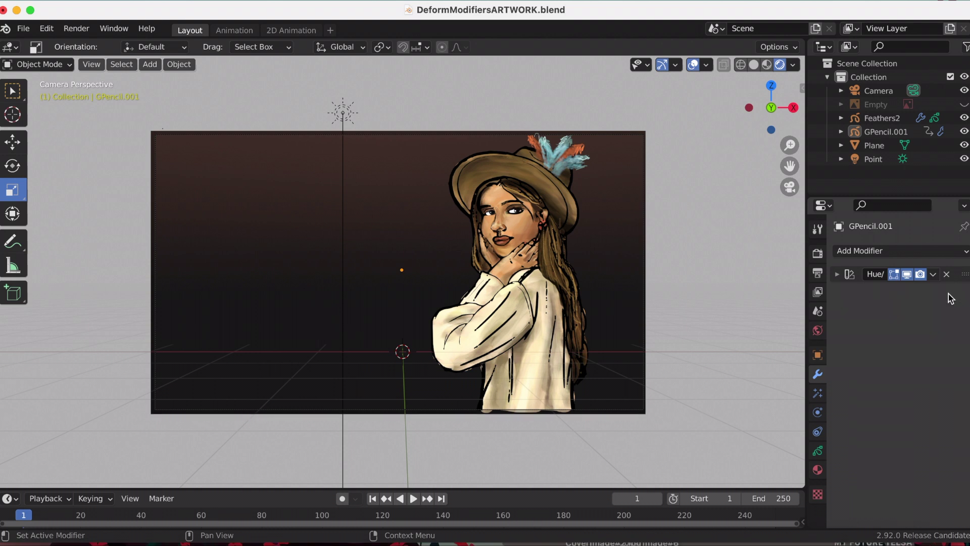
pyautogui.click(902, 251)
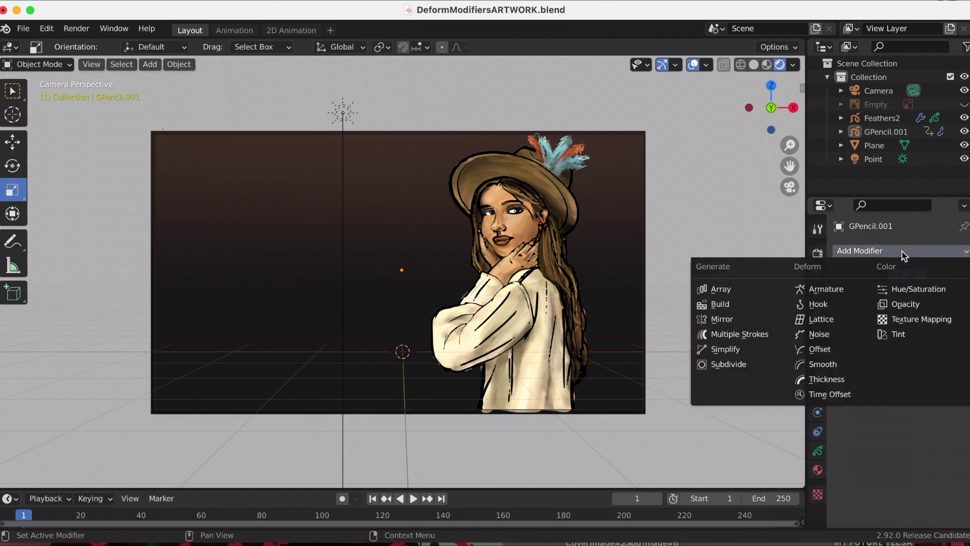
pyautogui.click(821, 379)
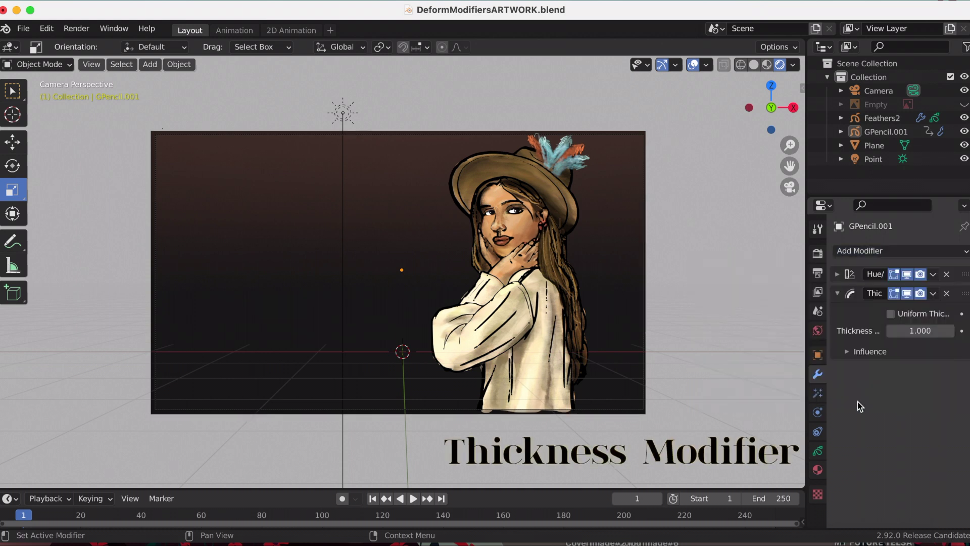
pyautogui.click(892, 314)
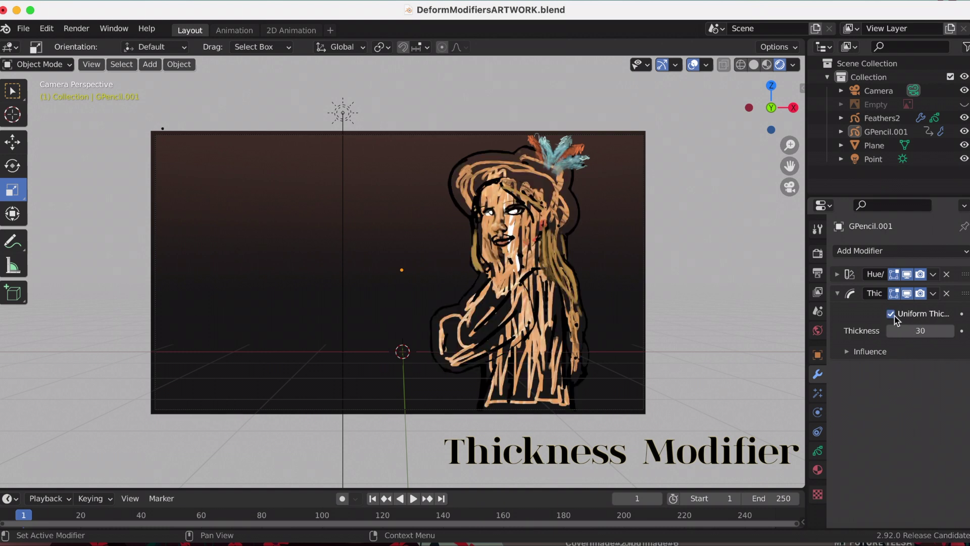
pyautogui.click(891, 314)
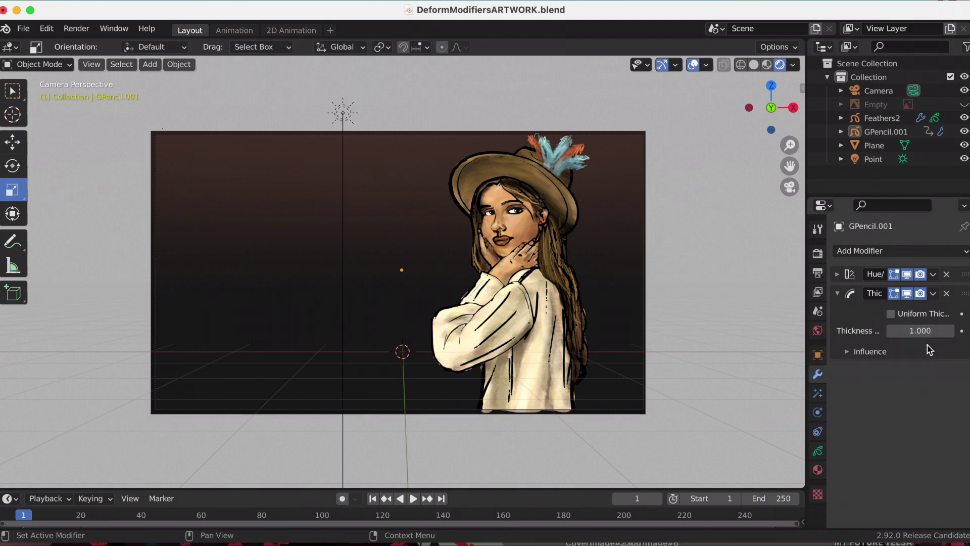
# Try Thickness factors of 1.05, 0.25 and 0.75 on the drawing
pyautogui.click(923, 330)
pyautogui.write('1.0')
pyautogui.write('5')
pyautogui.press('Return')
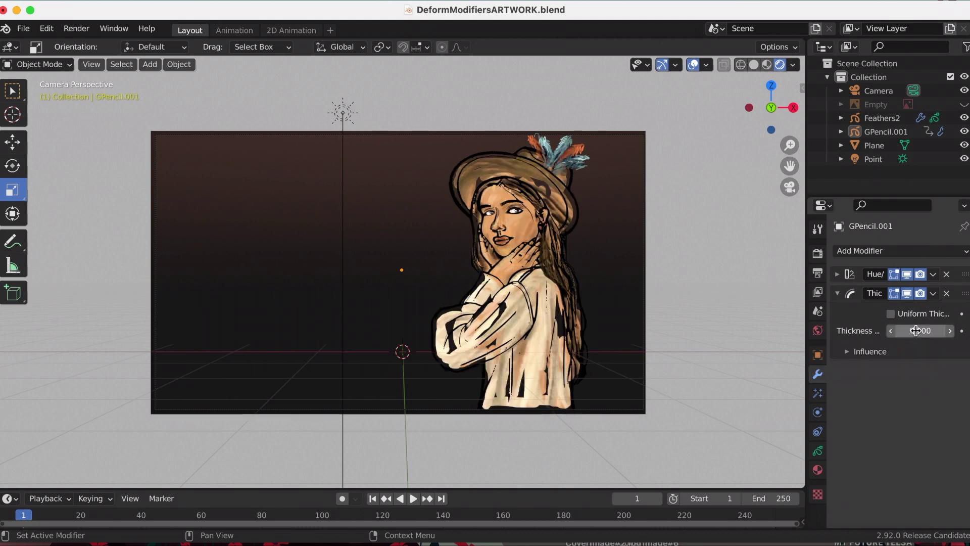
pyautogui.click(916, 331)
pyautogui.write('0.5')
pyautogui.press('BackSpace')
pyautogui.press('Return')
pyautogui.click(932, 335)
pyautogui.press('BackSpace')
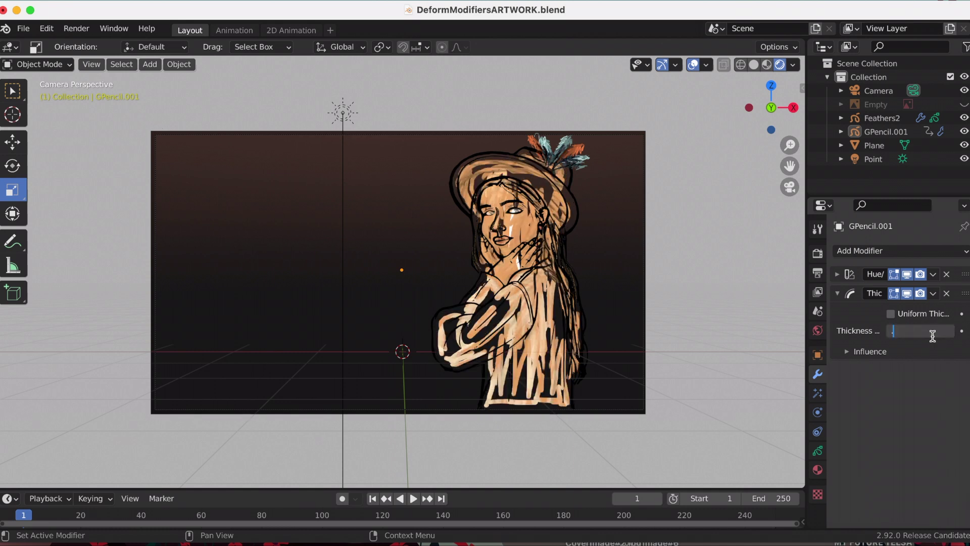
pyautogui.write('.75')
pyautogui.press('Return')
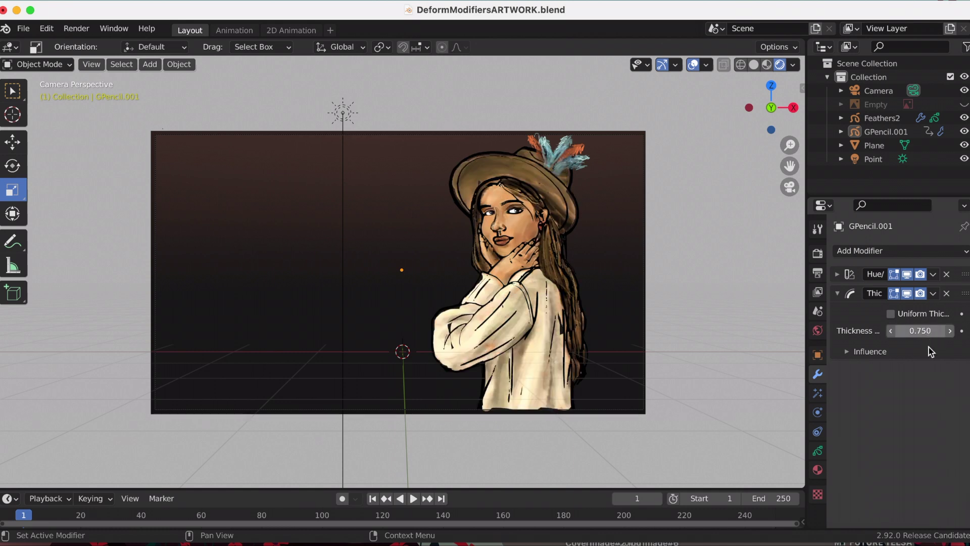
# Try Thickness factors of 1, 1.25 and 1.5
pyautogui.click(924, 329)
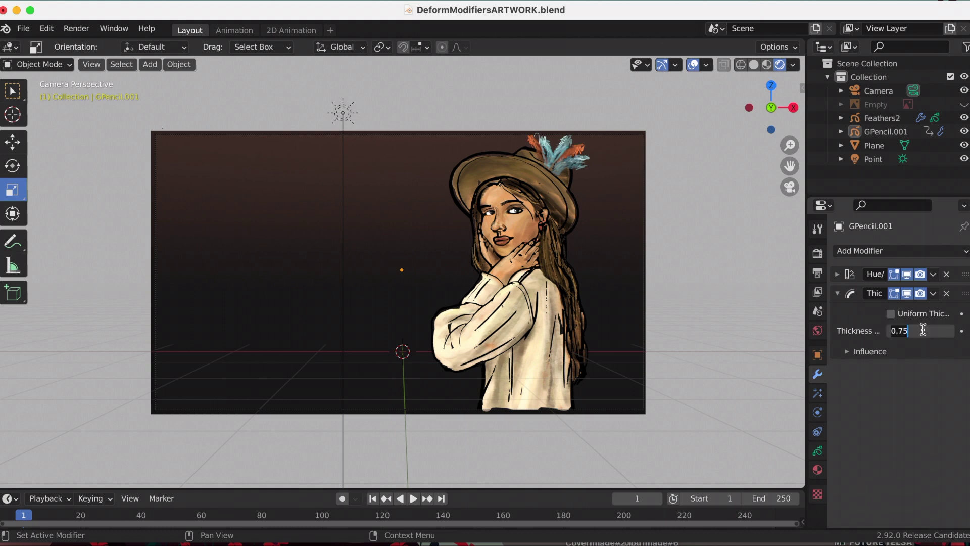
pyautogui.write('1')
pyautogui.press('Return')
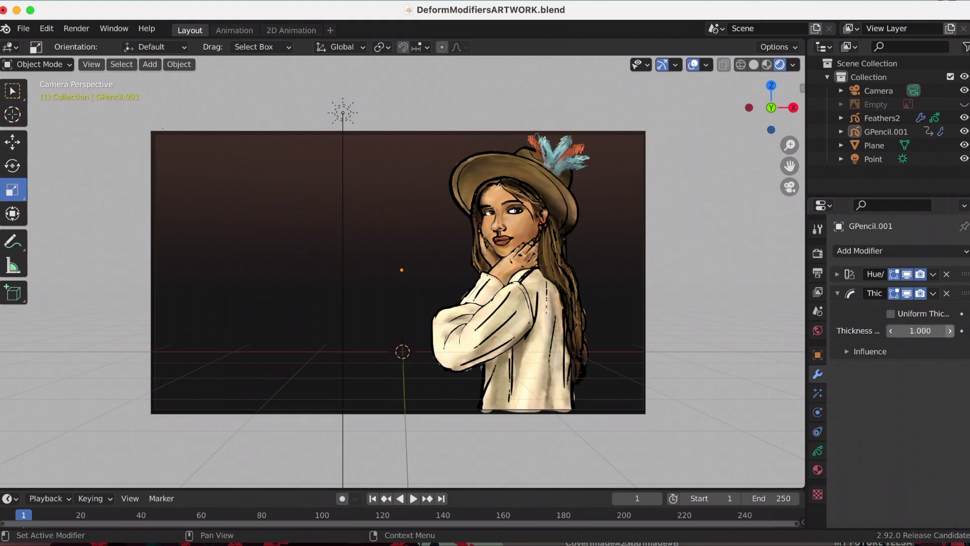
pyautogui.click(920, 331)
pyautogui.press('Escape')
pyautogui.click(923, 332)
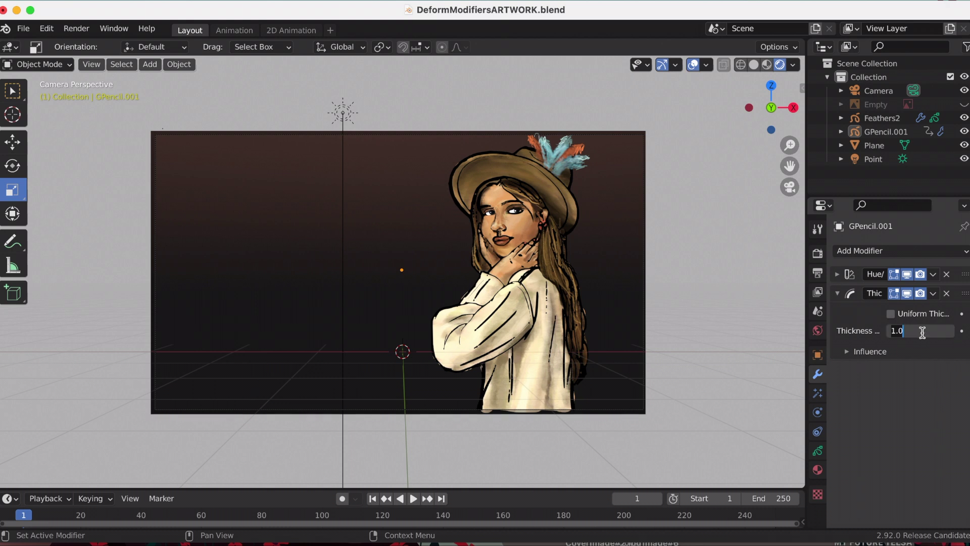
pyautogui.write('1.25')
pyautogui.press('Return')
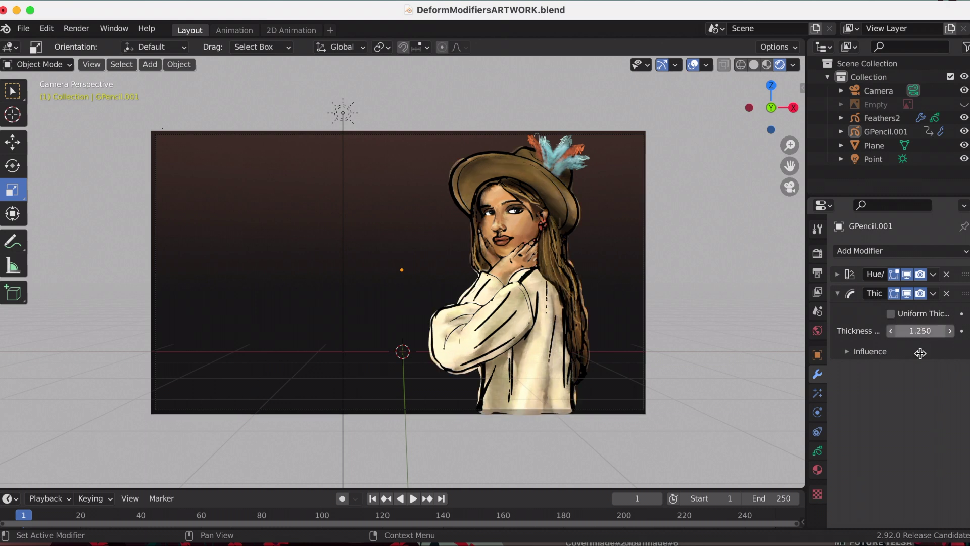
pyautogui.click(923, 330)
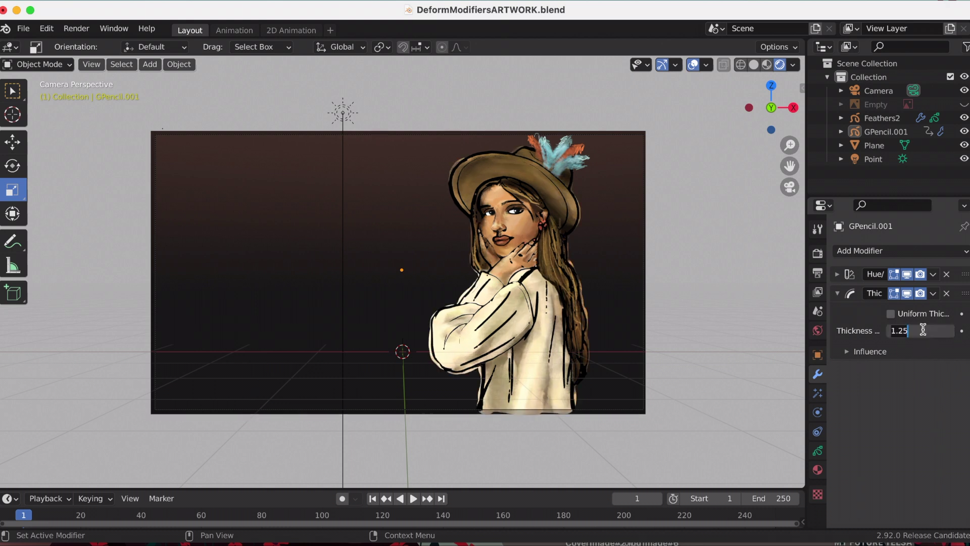
pyautogui.write('1.50')
pyautogui.press('Return')
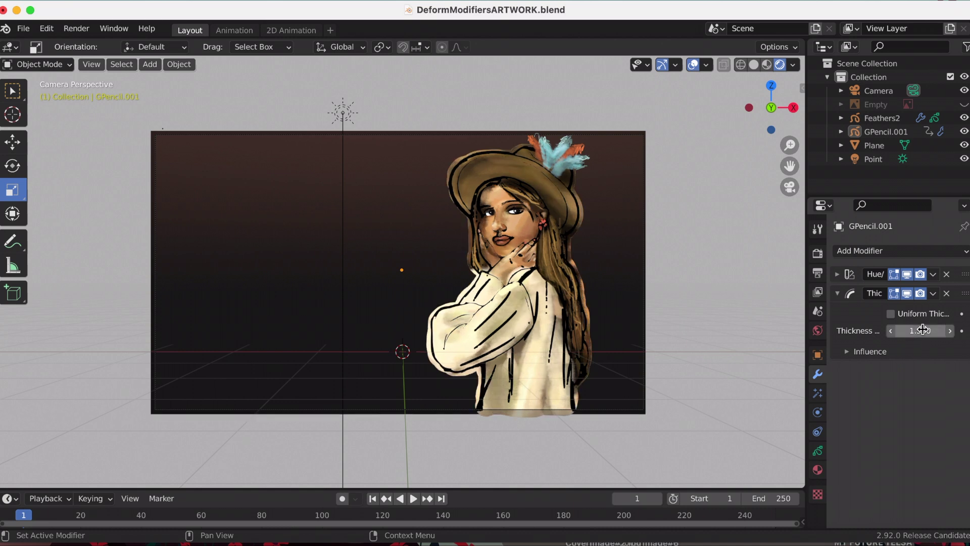
# Try a Thickness factor of 2, then 1, finishing at 0.85
pyautogui.click(923, 330)
pyautogui.write('2')
pyautogui.press('Return')
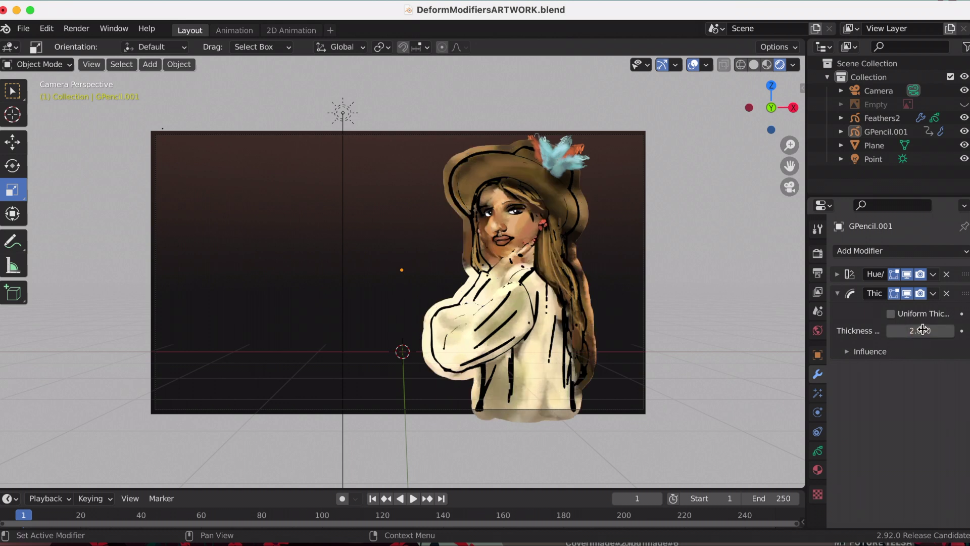
pyautogui.click(923, 329)
pyautogui.write('1')
pyautogui.press('Return')
pyautogui.click(922, 330)
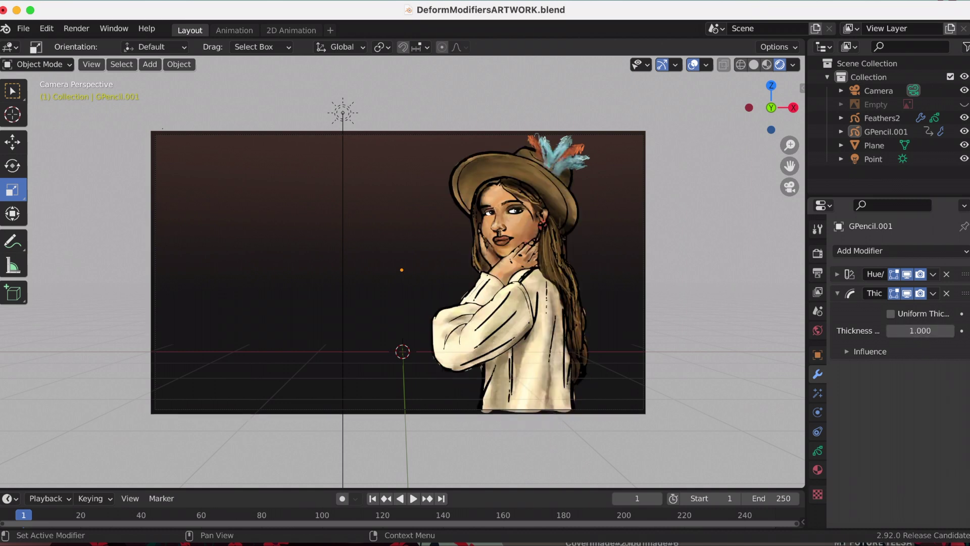
pyautogui.write('0.85')
pyautogui.press('Return')
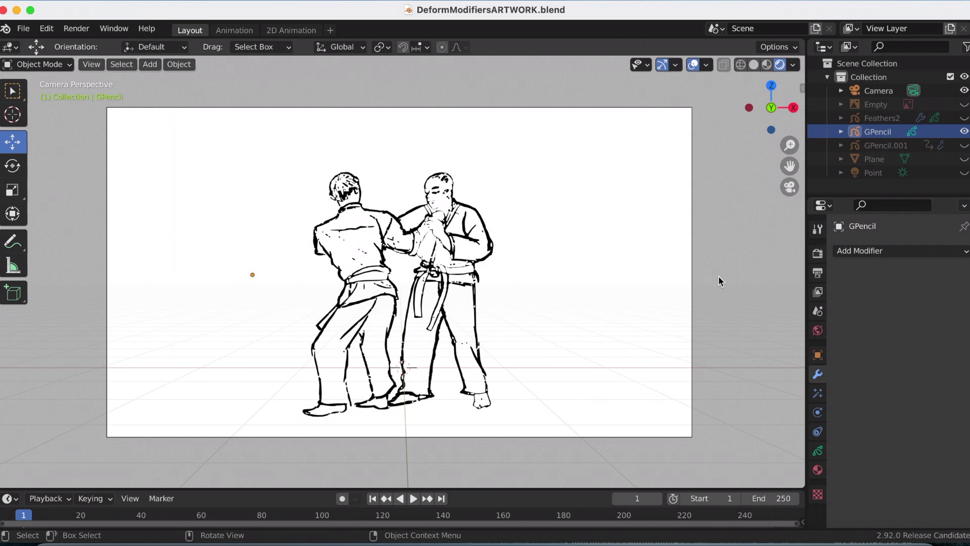
# Play the judo throw animation twice, stopping each run, and return to frame 1
pyautogui.click(413, 499)
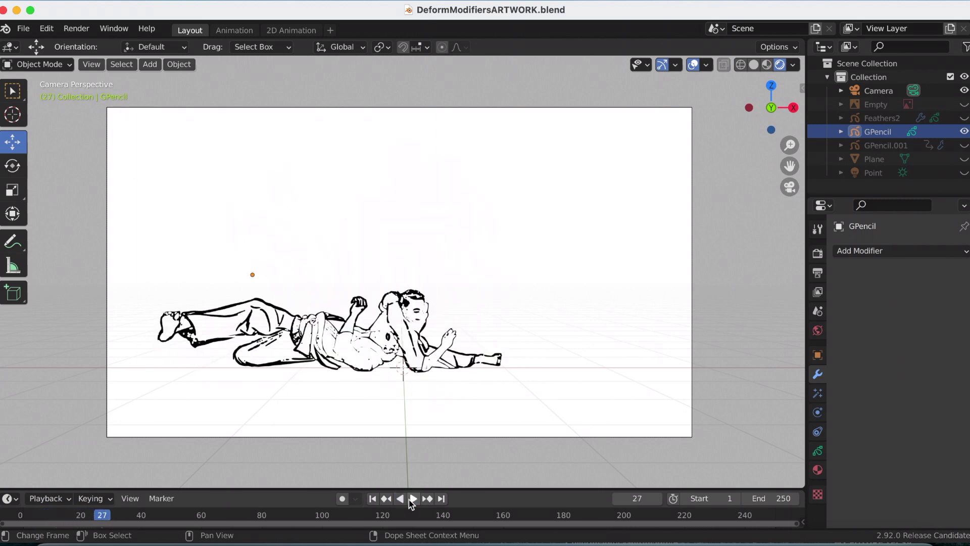
pyautogui.click(407, 499)
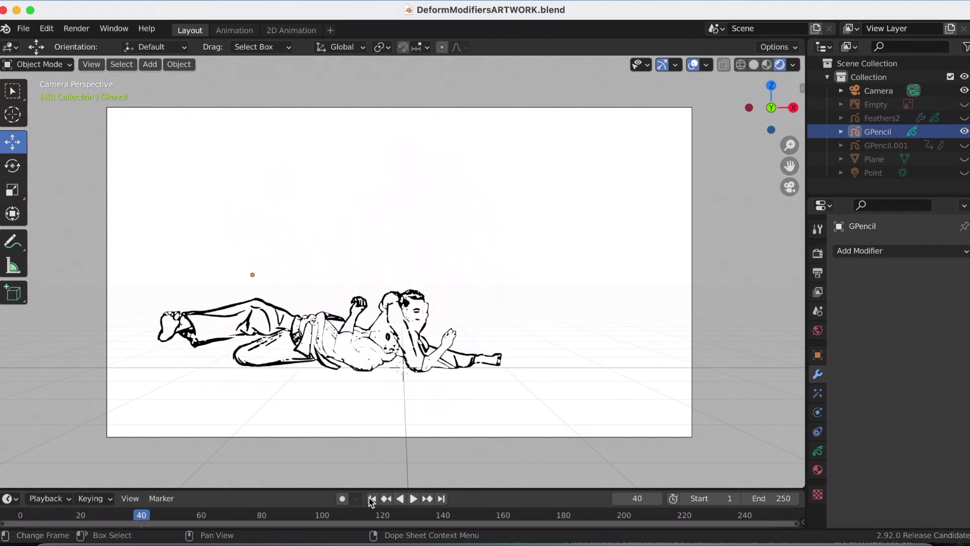
pyautogui.click(370, 499)
pyautogui.click(412, 498)
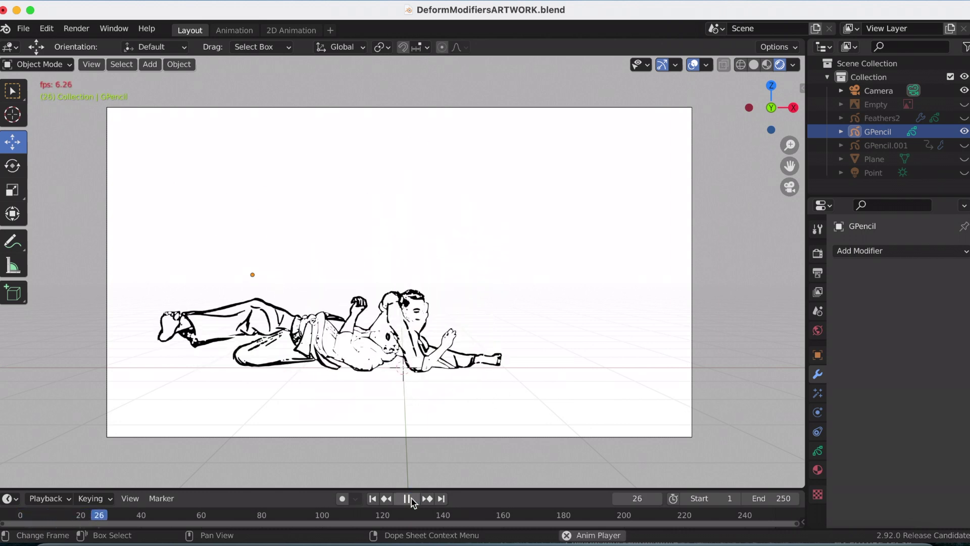
pyautogui.click(408, 499)
pyautogui.hotkey('shift', 'Left')
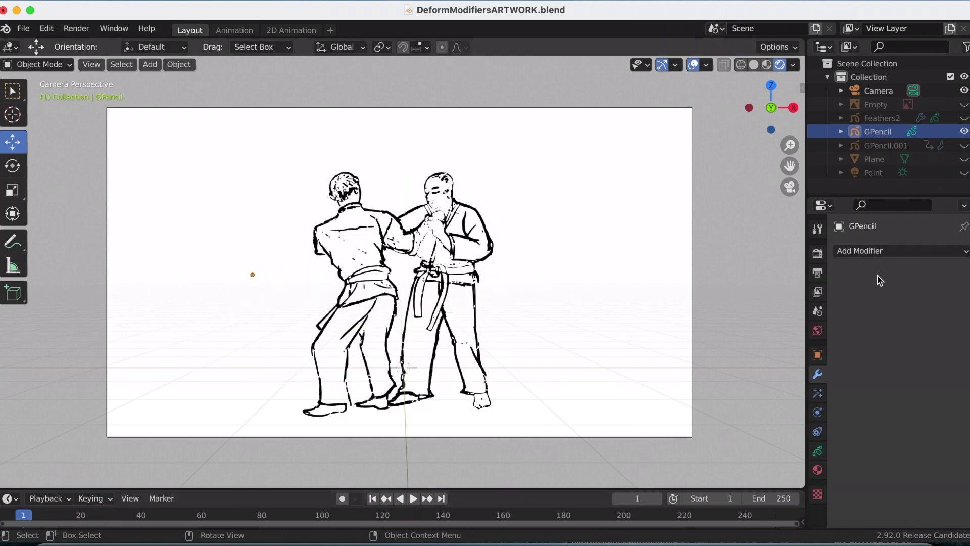
# Add a Time Offset modifier to the judo drawing, keeping Mode on Regular
pyautogui.click(878, 252)
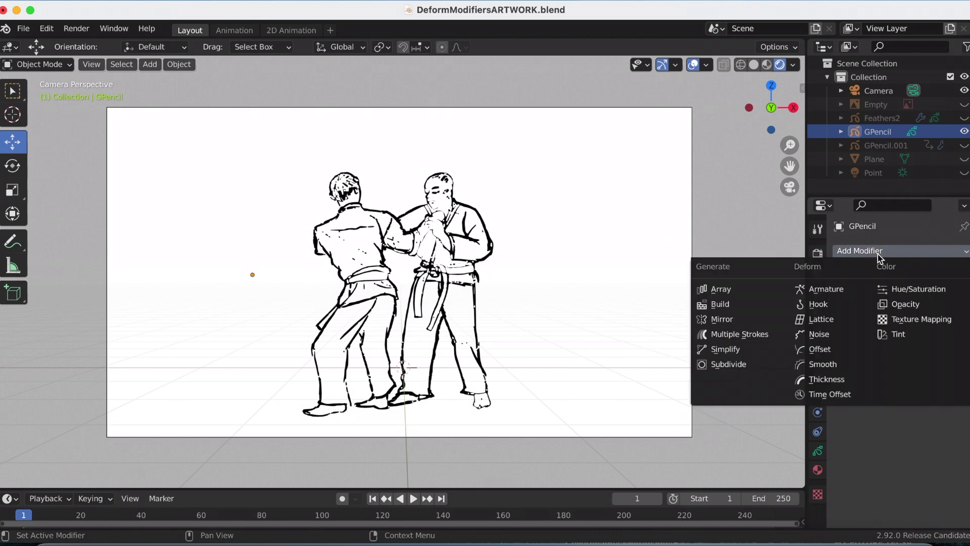
pyautogui.click(829, 394)
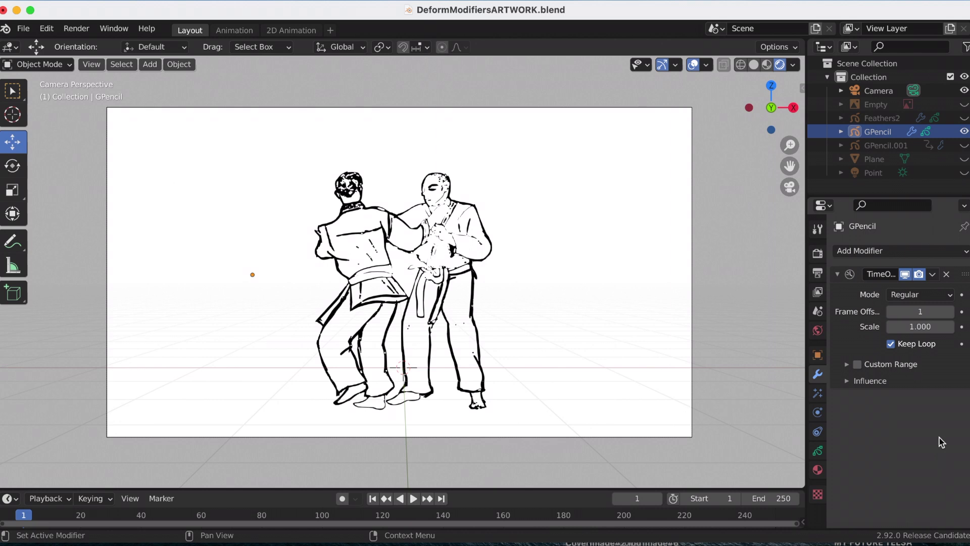
pyautogui.click(908, 295)
# Enable Custom Range with end frame 22 and play the judo animation
pyautogui.click(847, 364)
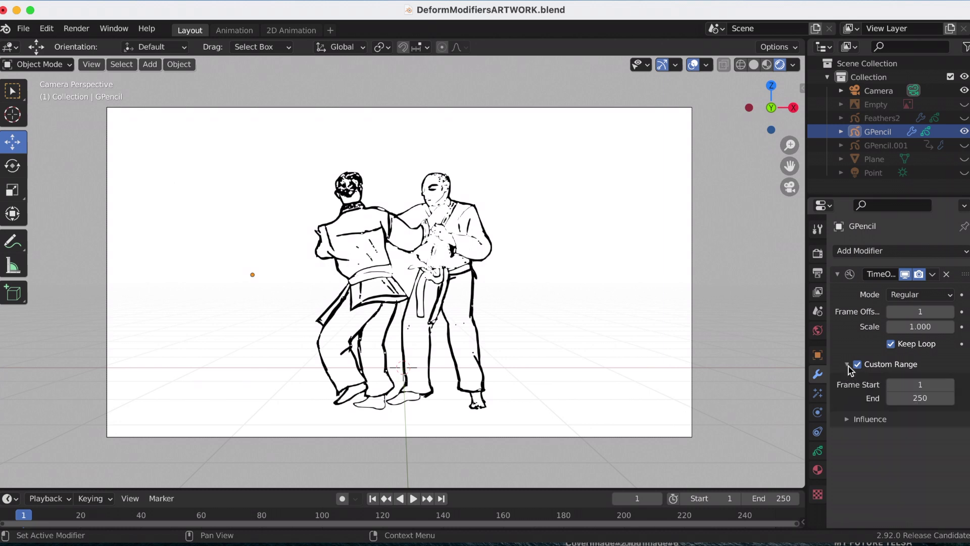
pyautogui.click(910, 397)
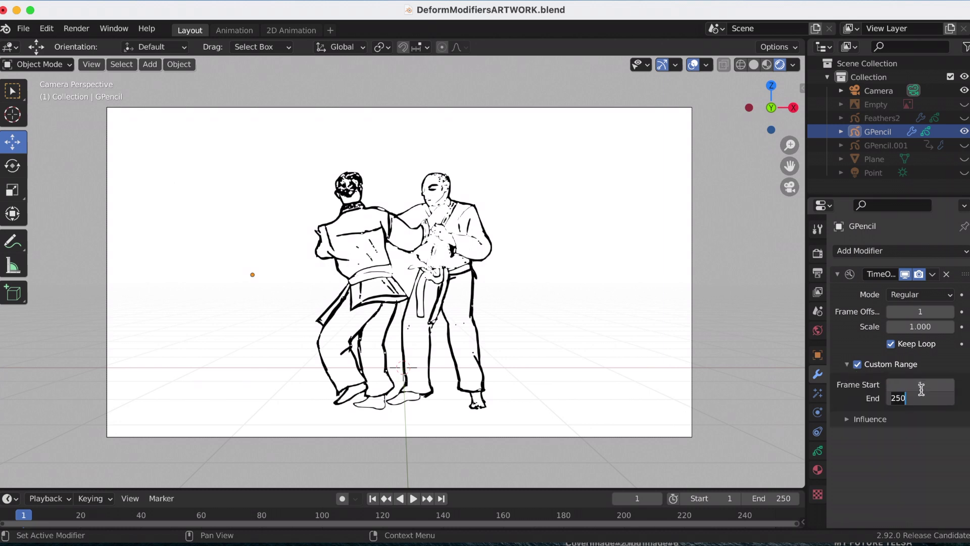
pyautogui.write('22')
pyautogui.press('Return')
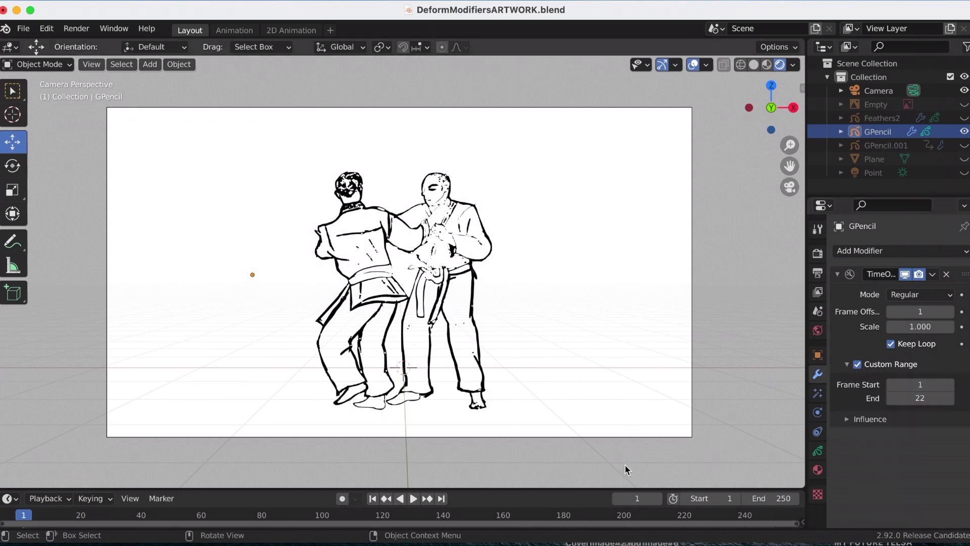
pyautogui.click(416, 499)
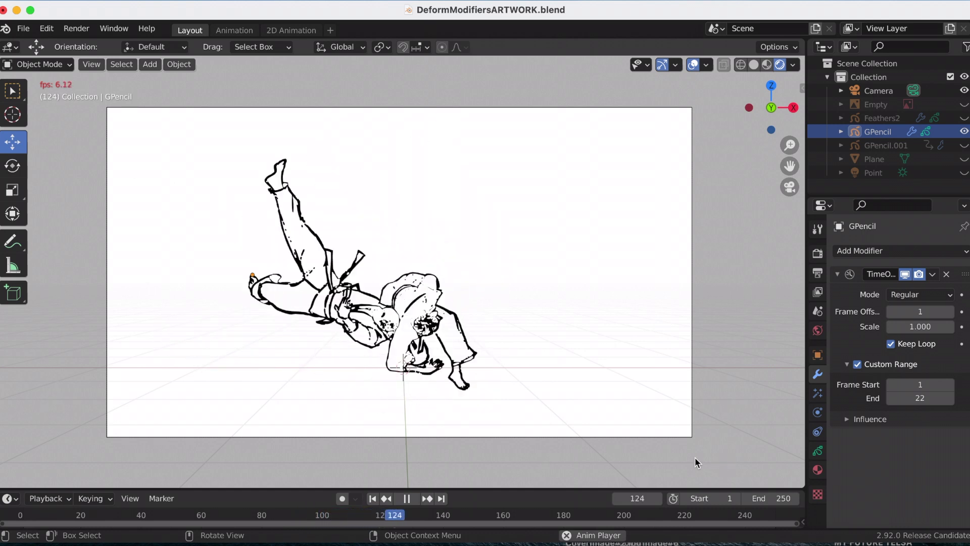
# Stop the judo playback and rewind to frame 1
pyautogui.click(405, 499)
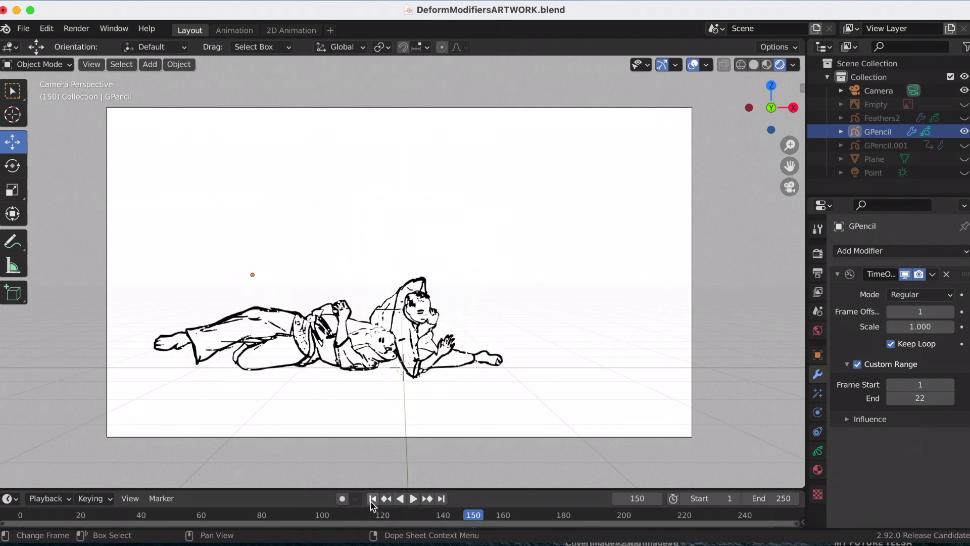
pyautogui.click(373, 499)
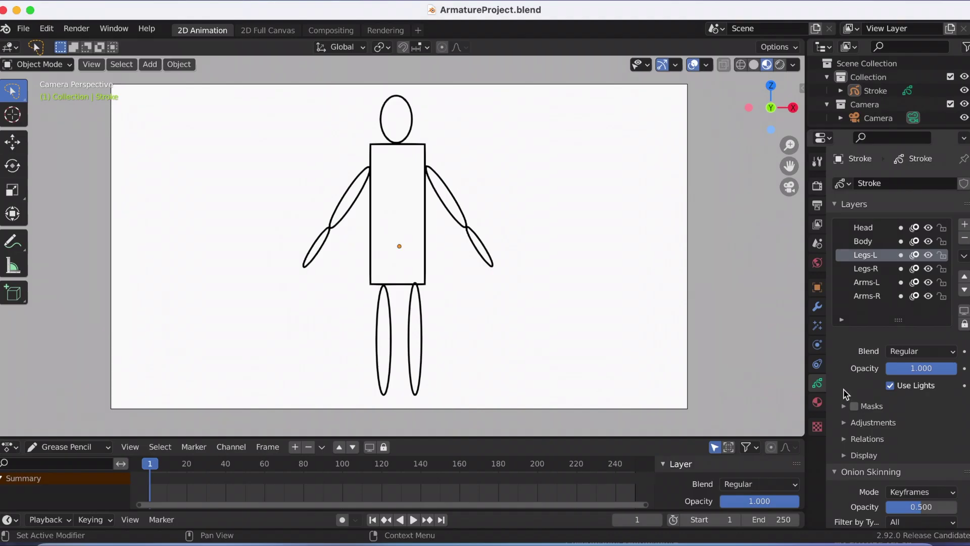
# Toggle the Head and Legs-L layers off and on, then select only the stick-figure drawing
pyautogui.click(928, 228)
pyautogui.click(928, 227)
pyautogui.click(928, 255)
pyautogui.click(928, 255)
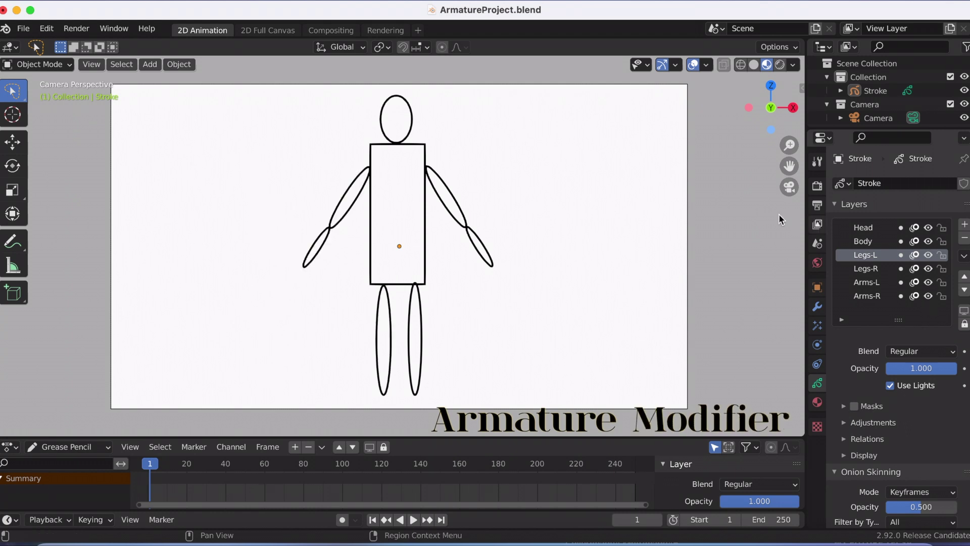
pyautogui.click(121, 64)
pyautogui.click(134, 80)
pyautogui.keyDown('ctrl'); pyautogui.click(858, 118); pyautogui.keyUp('ctrl')
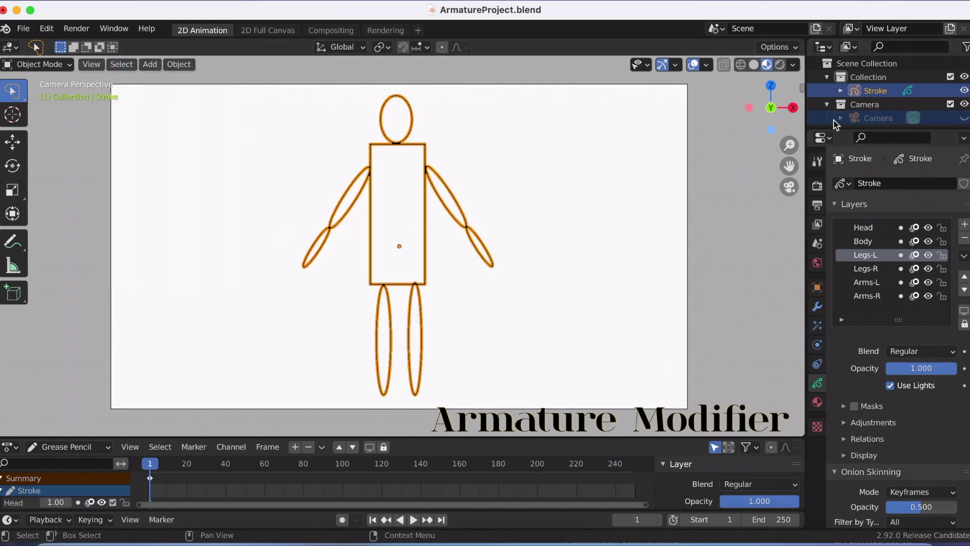
# Add an armature, move its bone into the torso, and shape bones in Edit Mode
pyautogui.hotkey('shift', 'a')
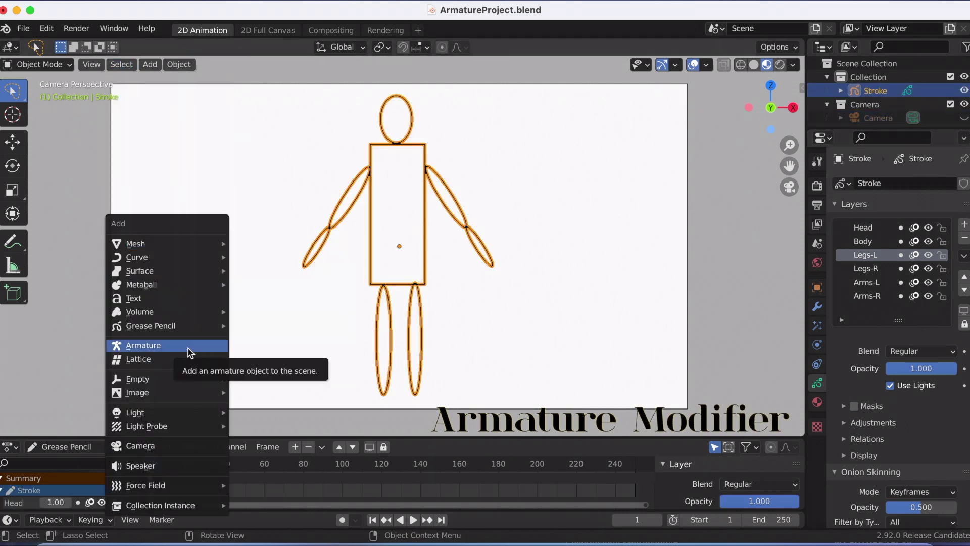
pyautogui.click(184, 347)
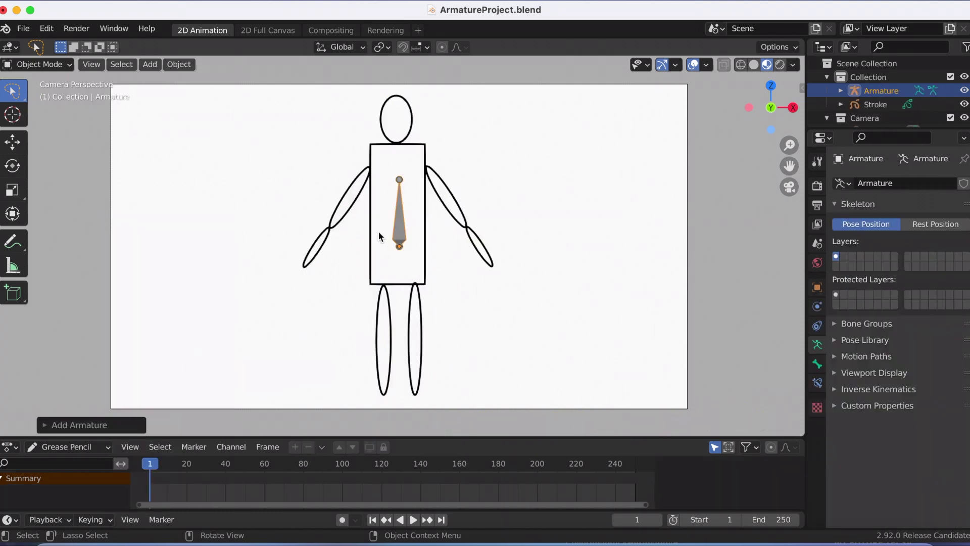
pyautogui.press('g')
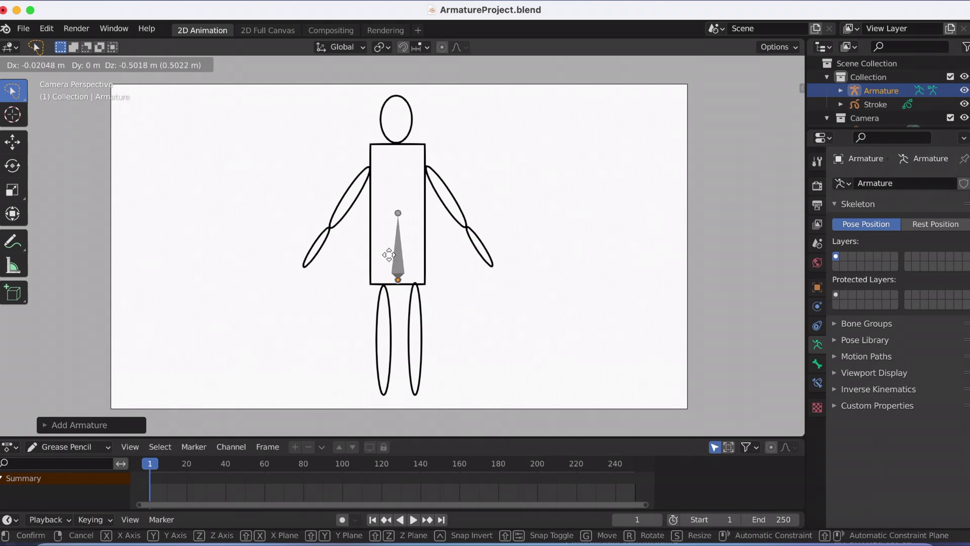
pyautogui.click(388, 255)
pyautogui.press('Tab')
pyautogui.press('s')
pyautogui.click(412, 184)
pyautogui.hotkey('ctrl', 's')
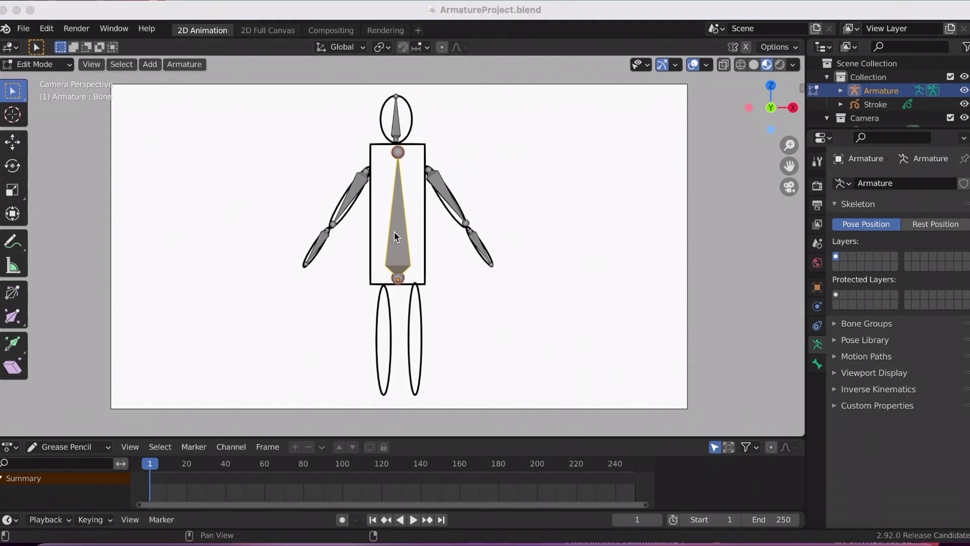
# Parent the Stroke drawing to the Armature using Object > Parent > With Empty Groups
pyautogui.press('Tab')
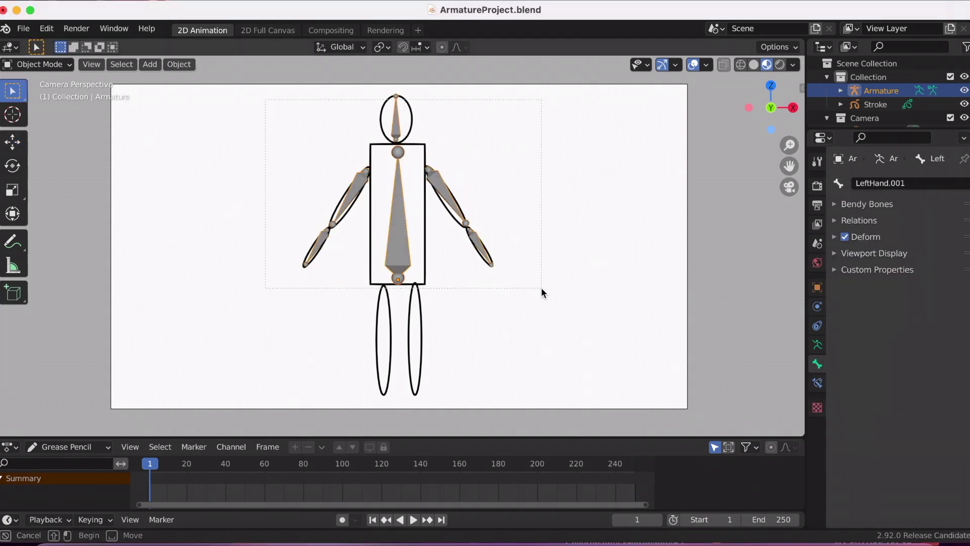
pyautogui.press('a')
pyautogui.hotkey('ctrl', 's')
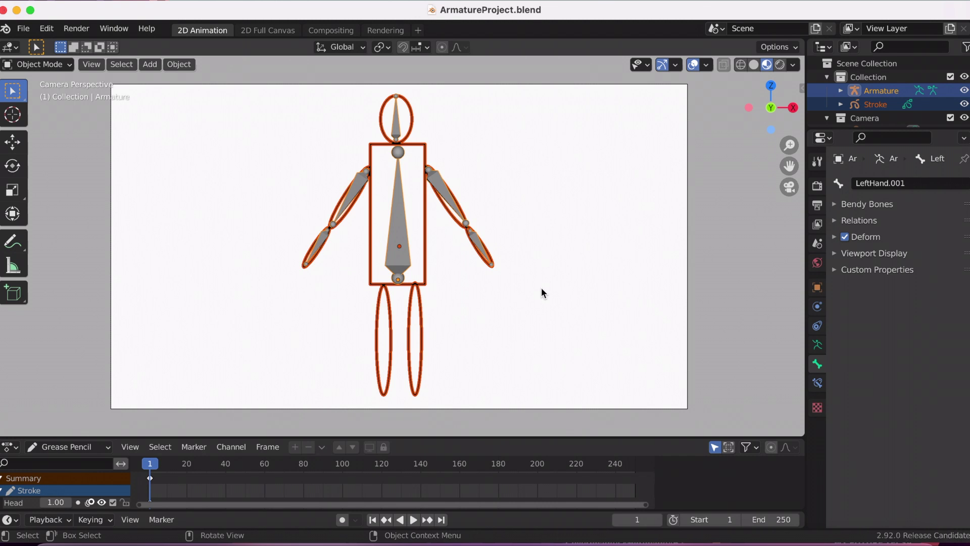
pyautogui.click(177, 65)
pyautogui.click(179, 64)
pyautogui.moveTo(222, 248)
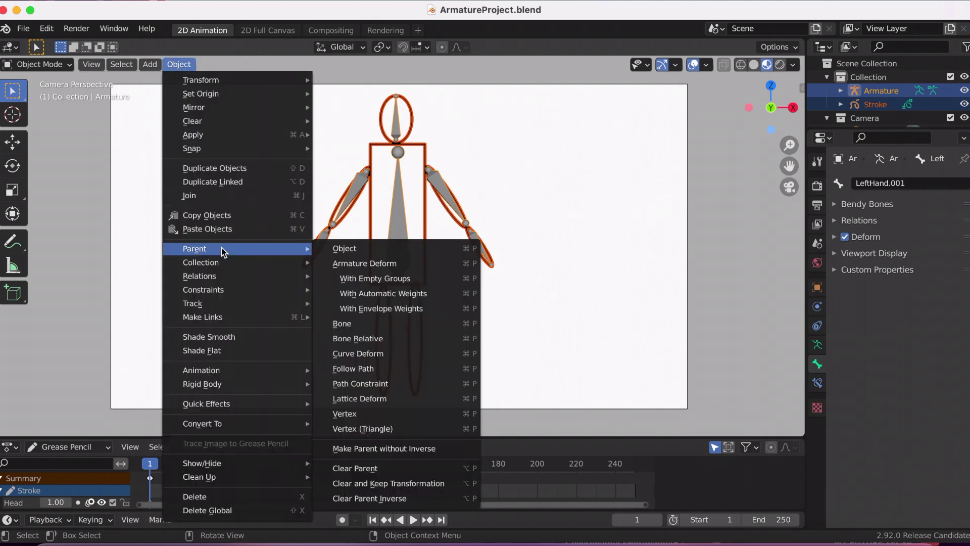
pyautogui.click(384, 278)
pyautogui.click(267, 259)
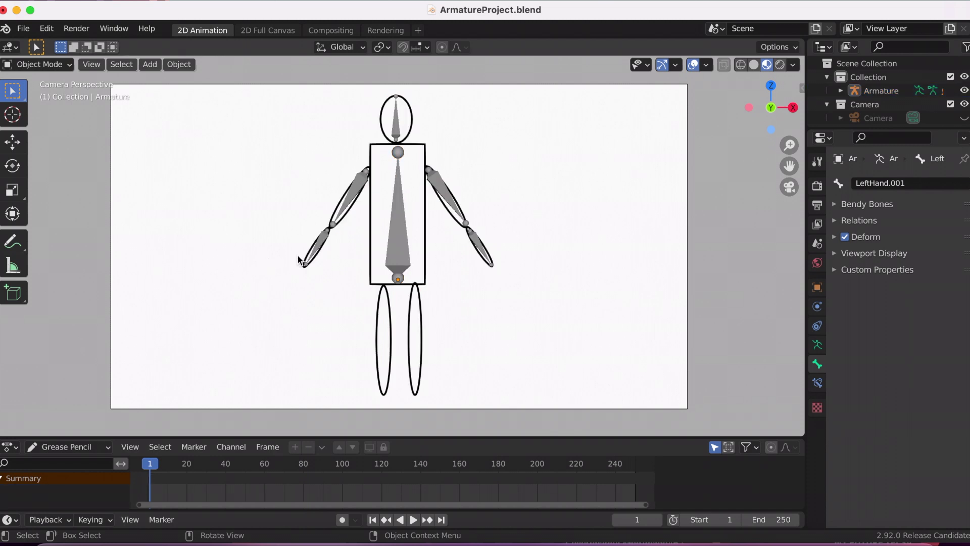
# Check the armature's bones in Edit Mode, then put the Stroke drawing into Edit Mode
pyautogui.click(38, 64)
pyautogui.click(35, 95)
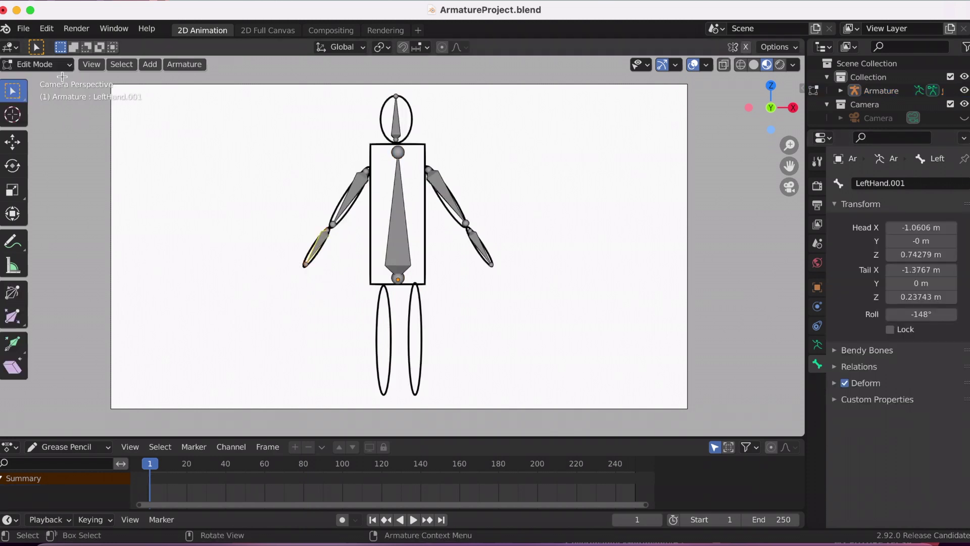
pyautogui.click(370, 241)
pyautogui.click(50, 64)
pyautogui.click(36, 82)
pyautogui.click(369, 249)
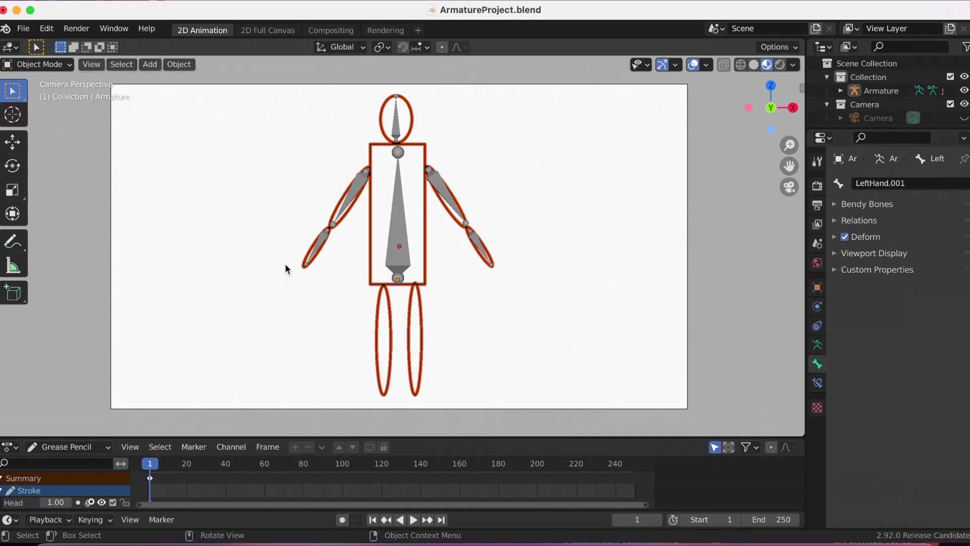
pyautogui.click(381, 116)
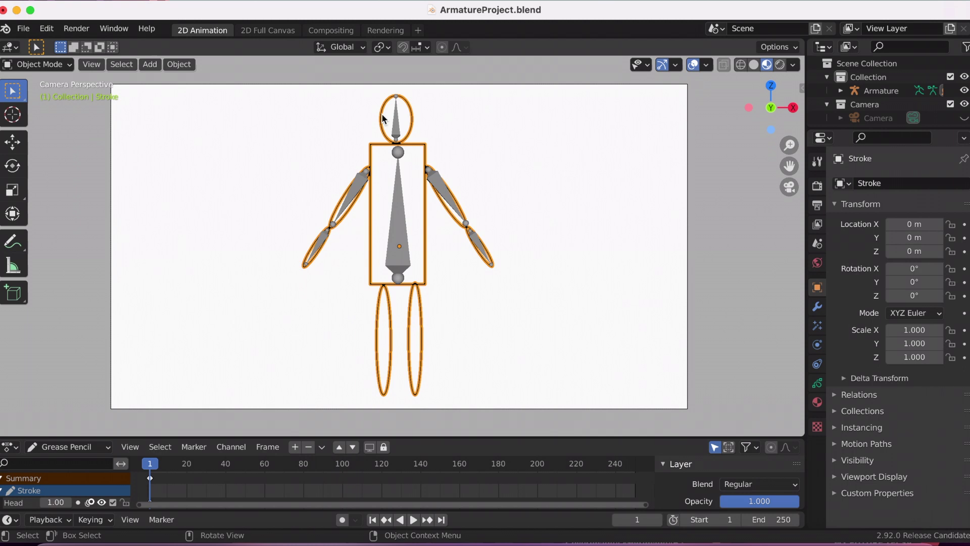
pyautogui.click(38, 64)
pyautogui.click(36, 95)
# Make Body the active vertex group, select the head and left forearm strokes, then exit Edit Mode
pyautogui.click(817, 382)
pyautogui.scroll(-3, 864, 477)
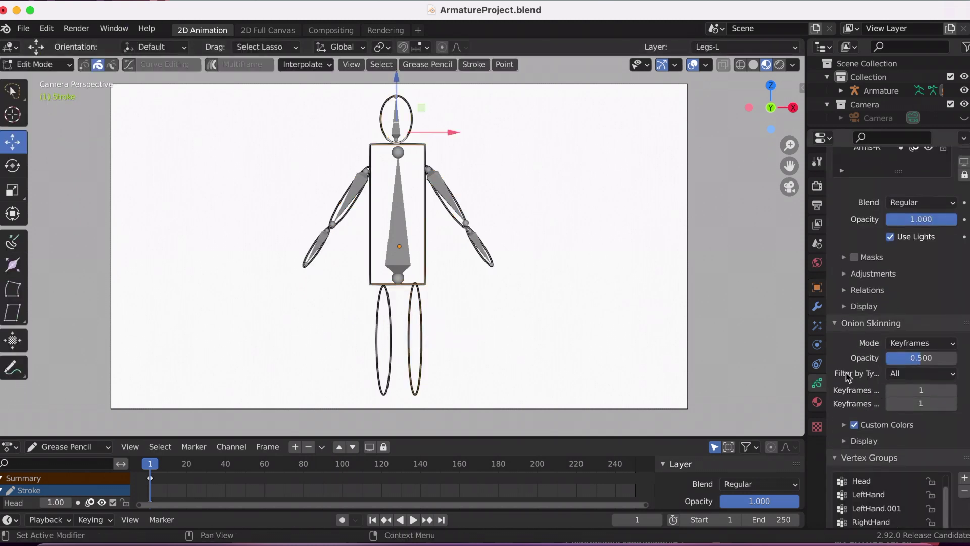
pyautogui.scroll(-4, 853, 379)
pyautogui.scroll(1, 859, 404)
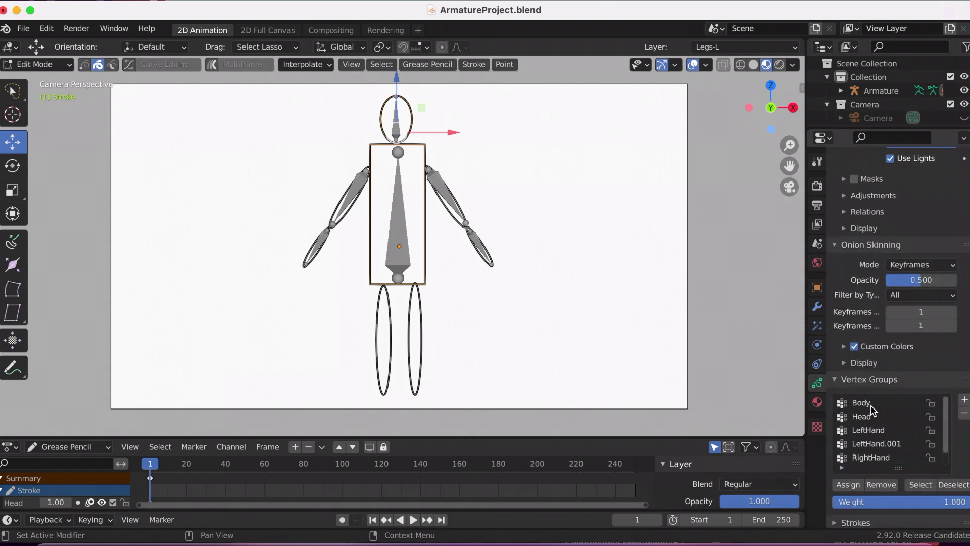
pyautogui.click(863, 402)
pyautogui.click(400, 131)
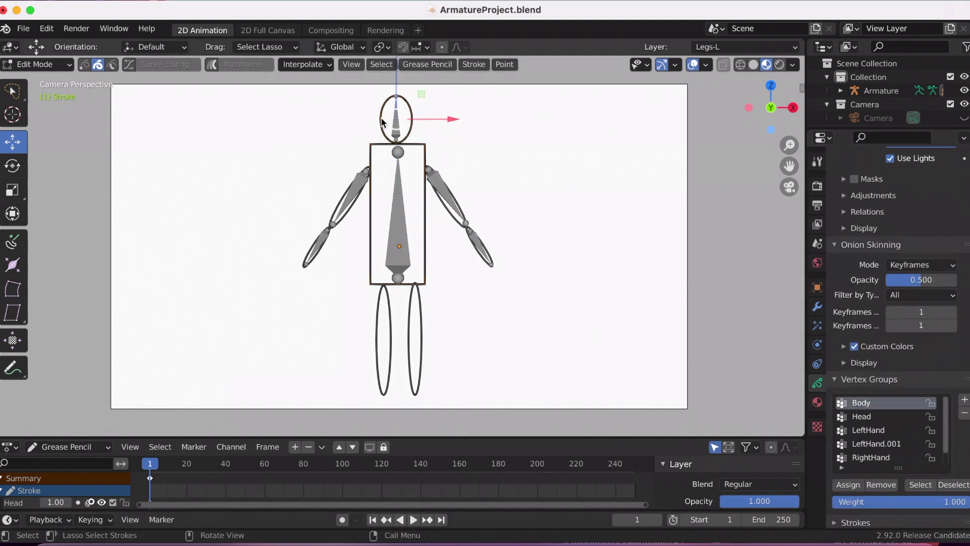
pyautogui.click(315, 248)
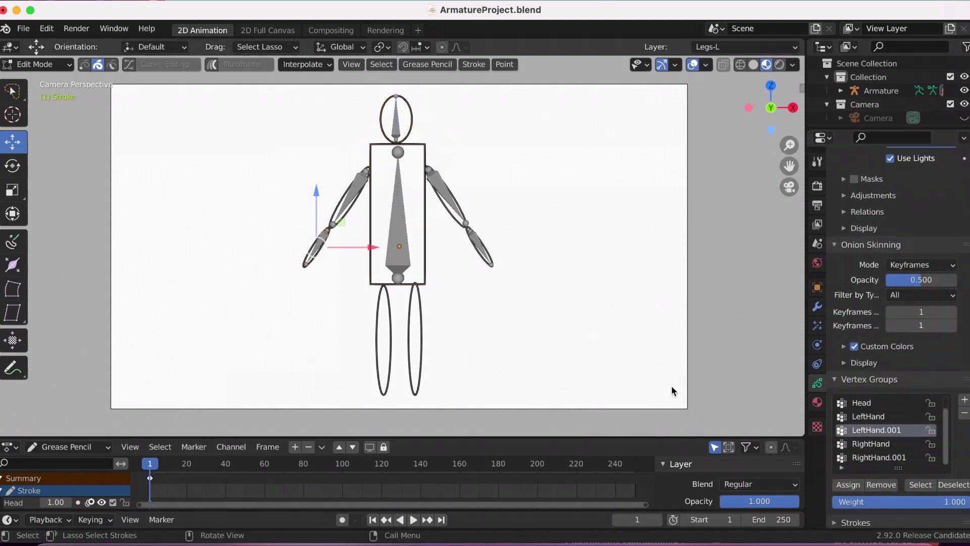
pyautogui.press('Tab')
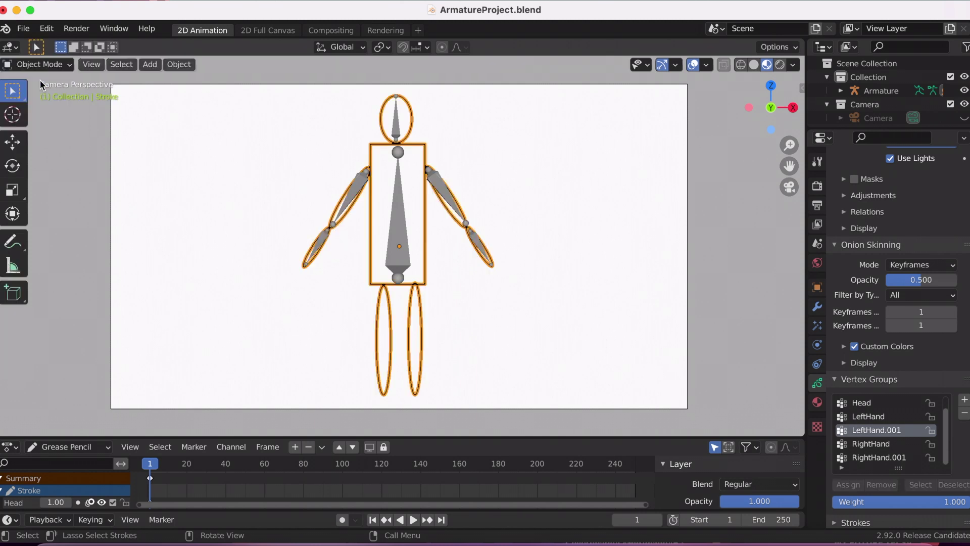
pyautogui.click(38, 64)
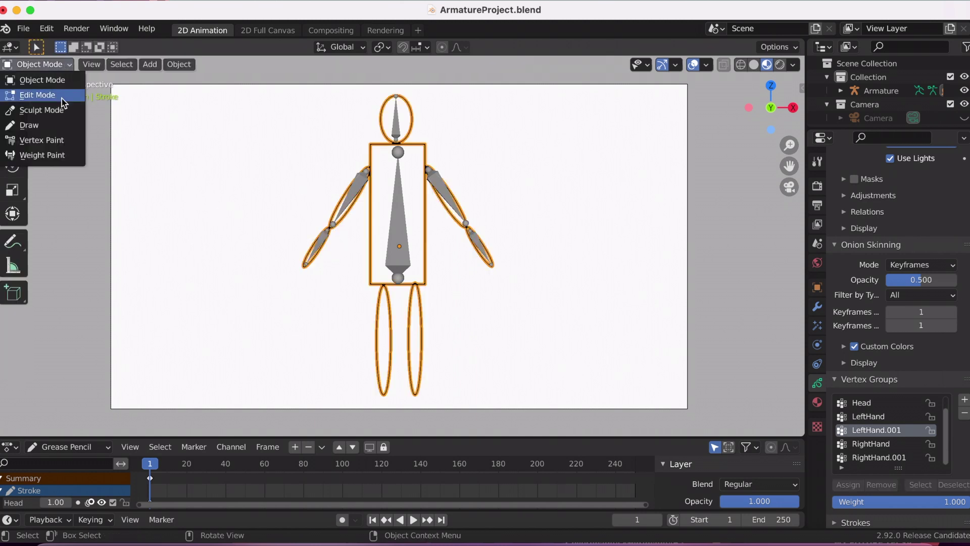
# Select the armature and briefly switch it into Pose Mode
pyautogui.click(880, 90)
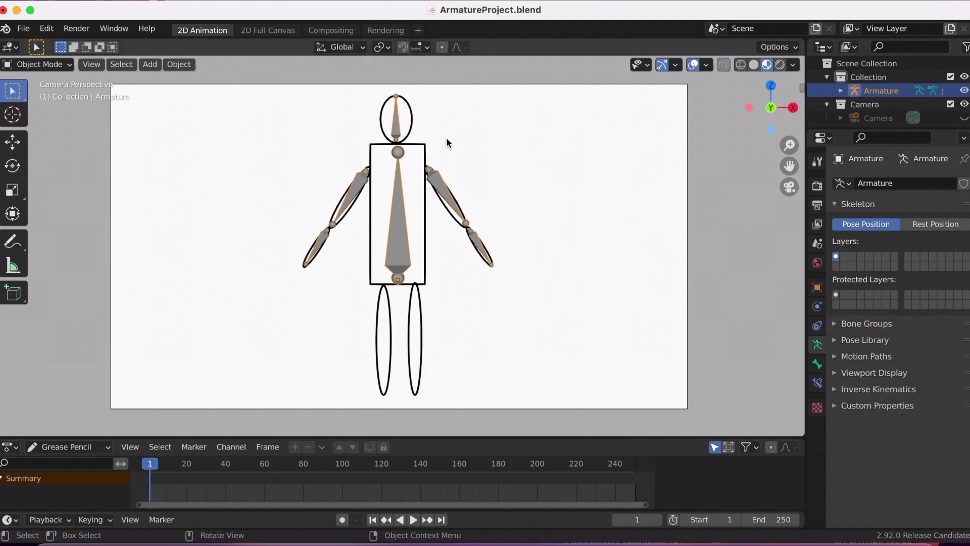
pyautogui.click(38, 64)
pyautogui.click(31, 112)
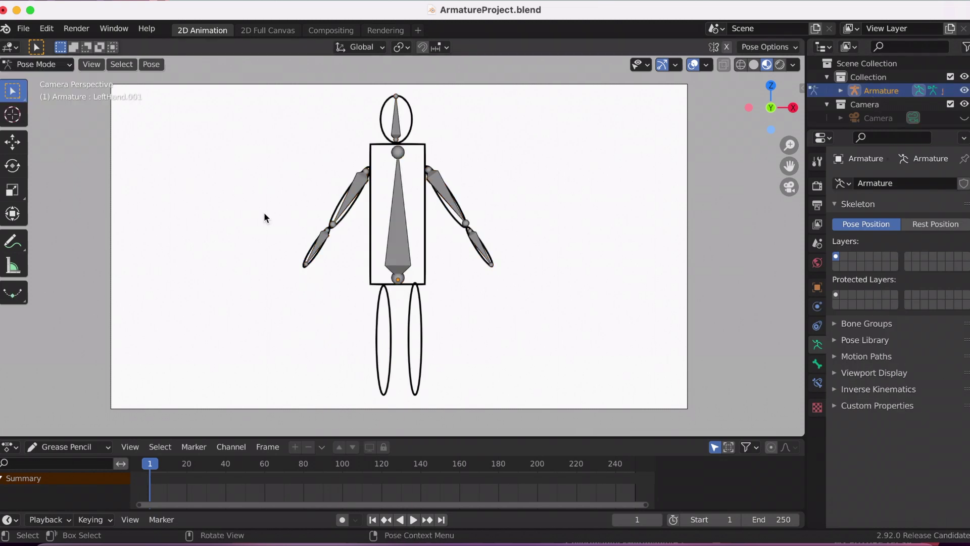
pyautogui.hotkey('ctrl', 'Tab')
# Set the Stroke's Armature modifier vertex group to Head
pyautogui.click(396, 119)
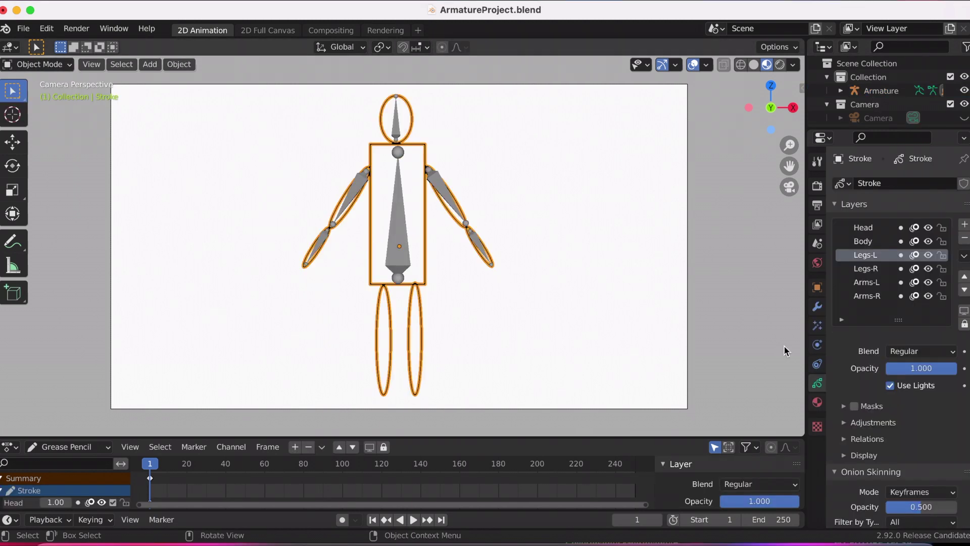
pyautogui.click(817, 306)
pyautogui.click(914, 244)
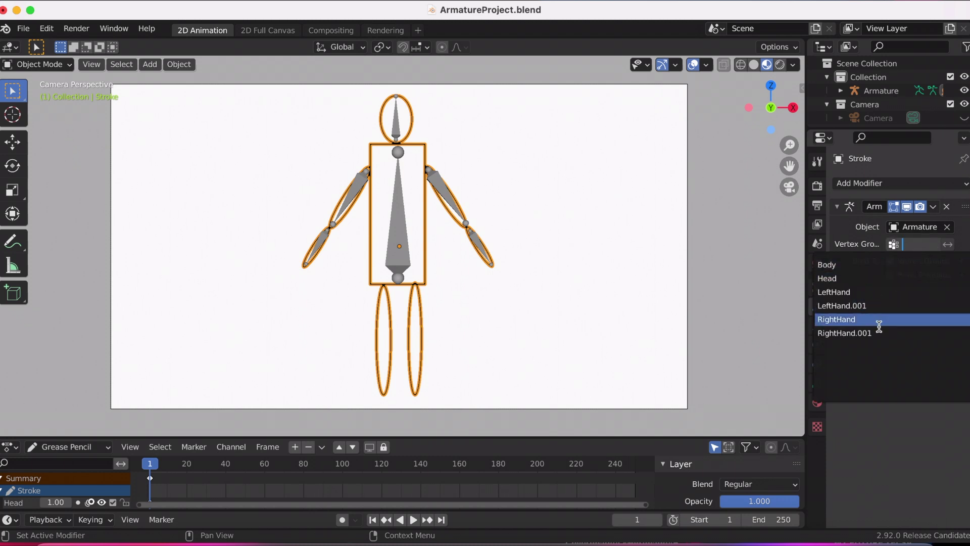
pyautogui.click(871, 278)
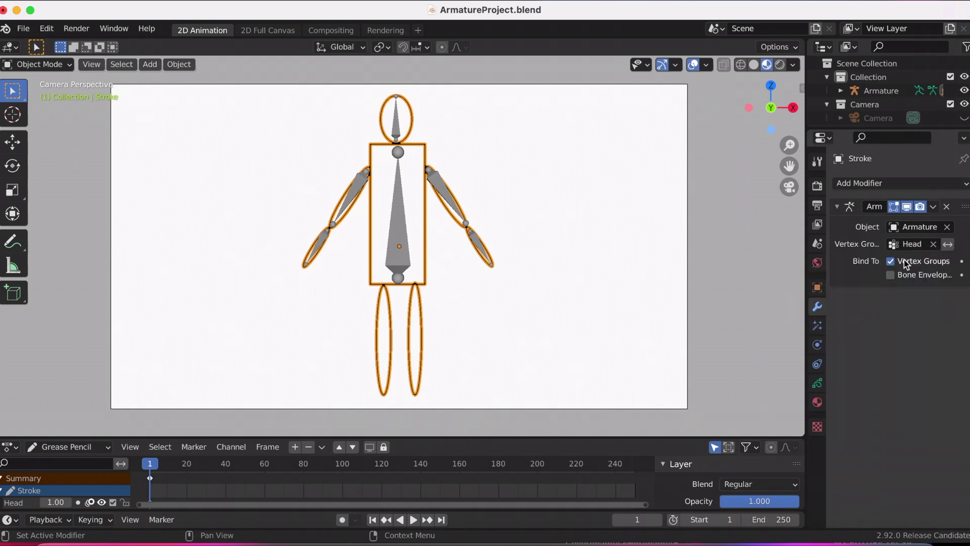
pyautogui.click(38, 64)
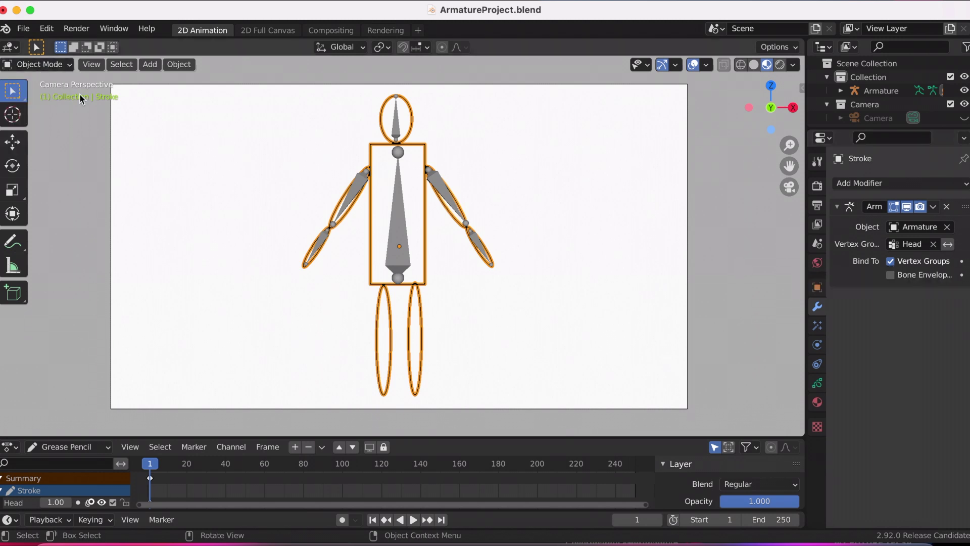